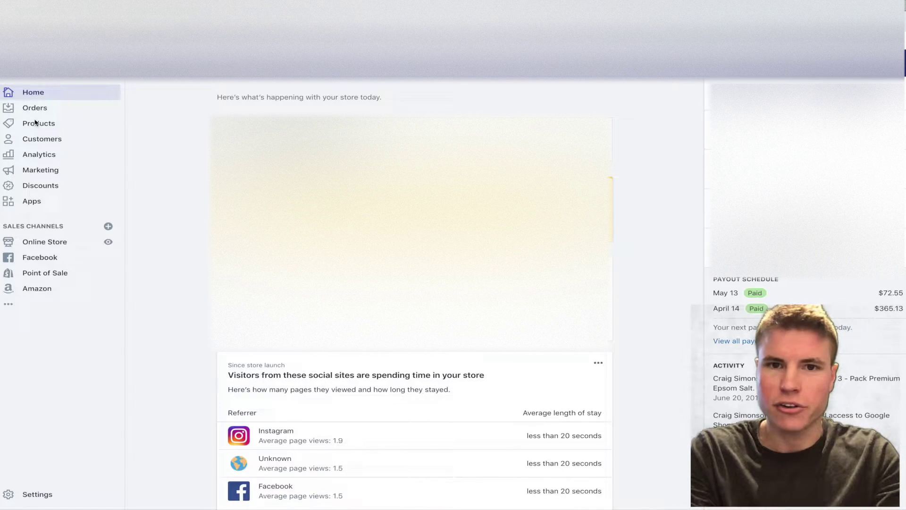
Open Shopify's Customers list to see customers with their order counts and amounts spent
left_click(60, 142)
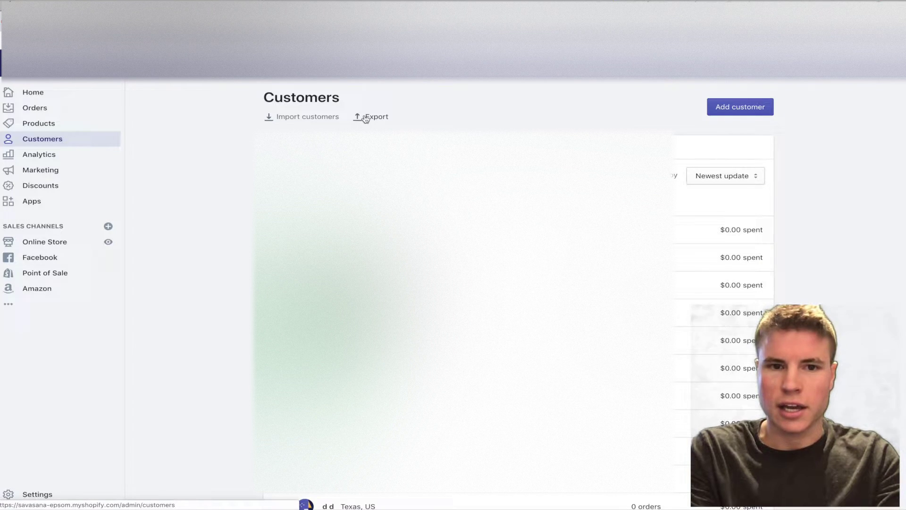
Preview the Export customers options, dismiss them, and switch to the SG Demo WordPress dashboard
left_click(365, 118)
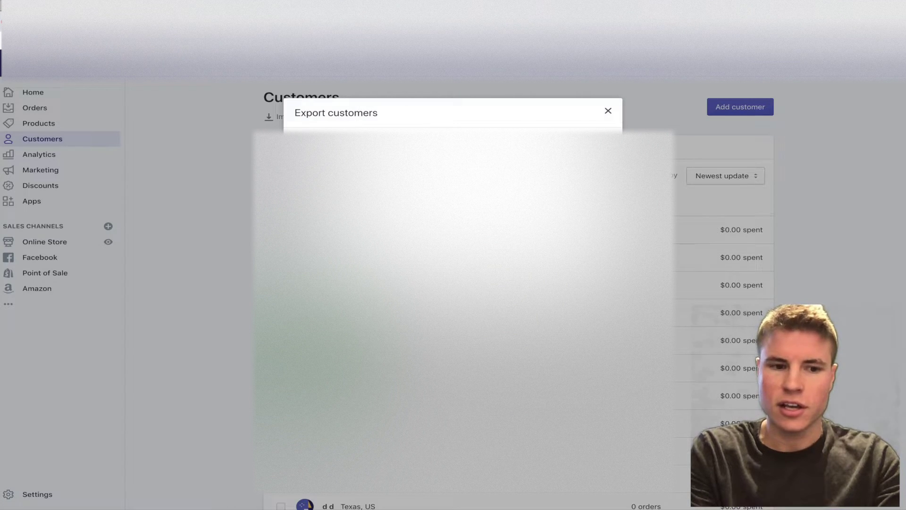
left_click(608, 111)
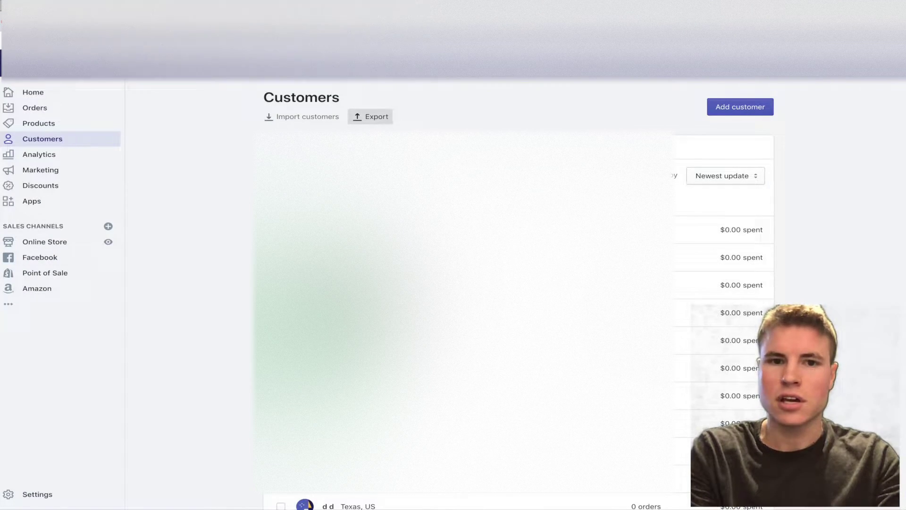
left_click(226, 23)
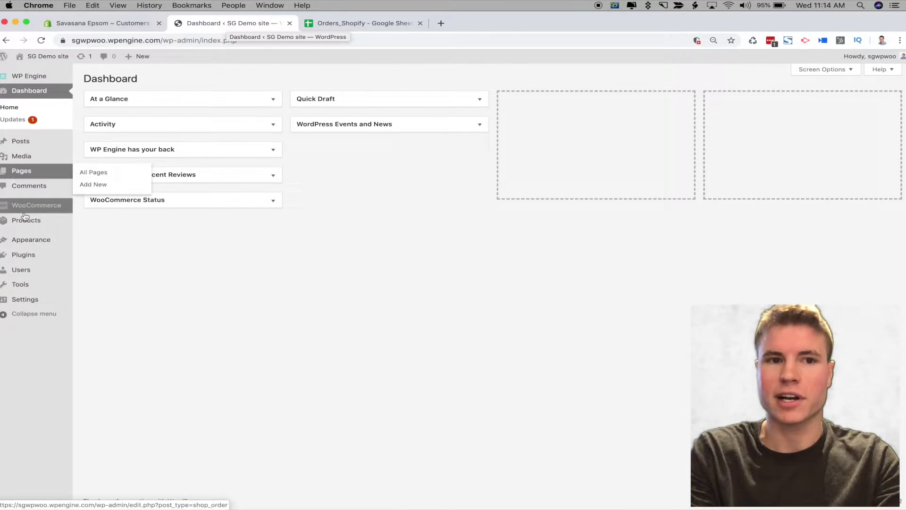
Upload and install woocommerce-customer-order-csv-import.zip through Plugins > Add New
mouse_move(30, 254)
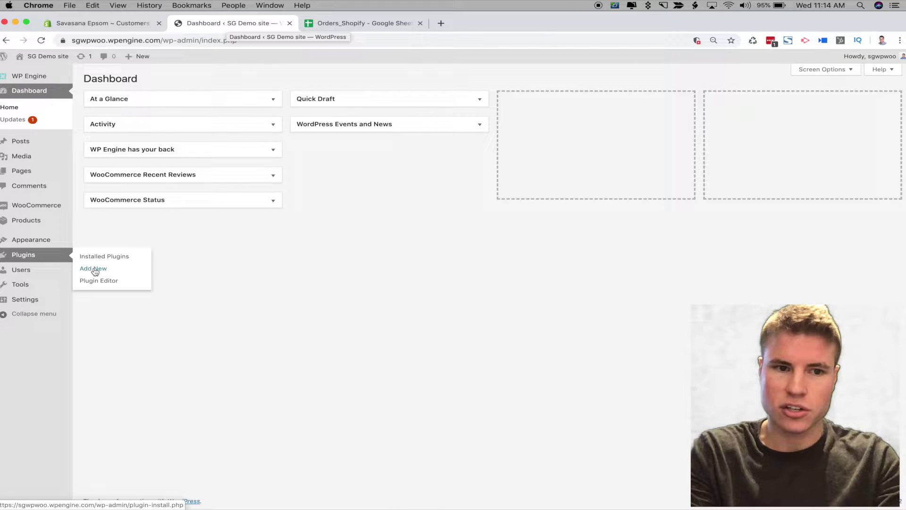
left_click(95, 270)
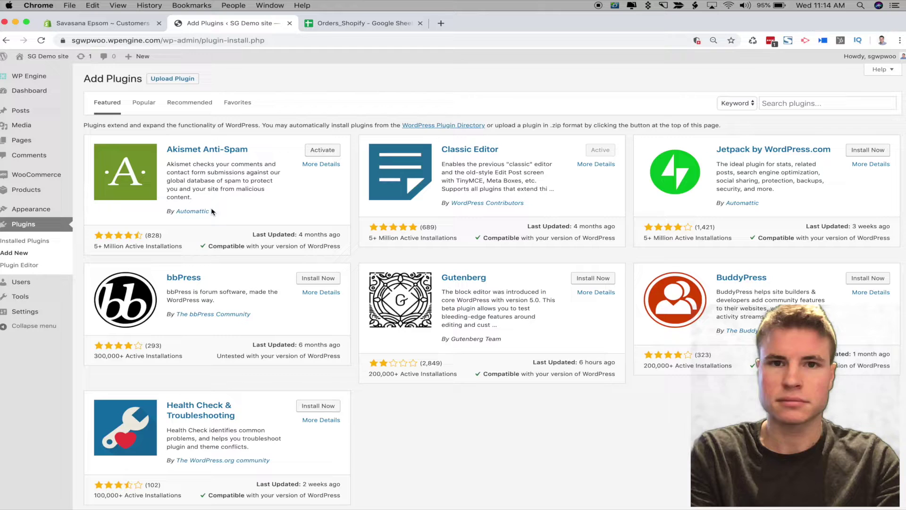
left_click(179, 80)
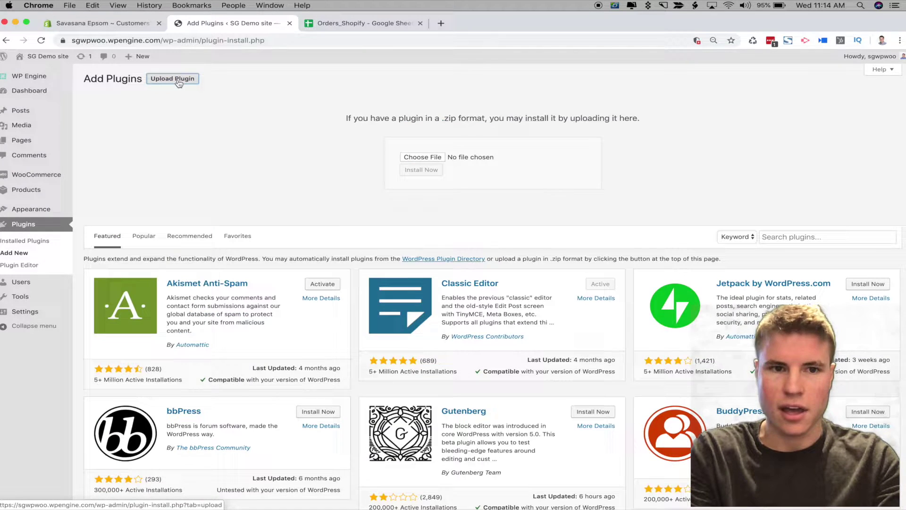
left_click(416, 158)
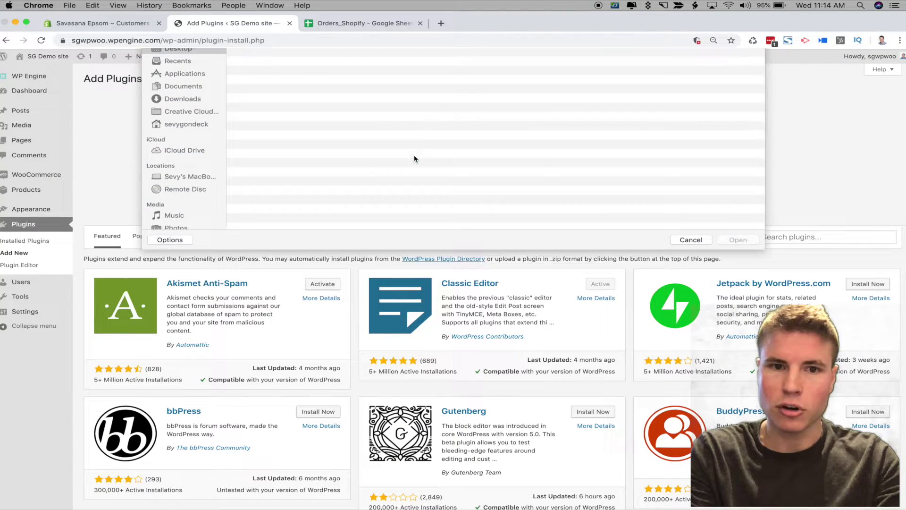
left_click(365, 141)
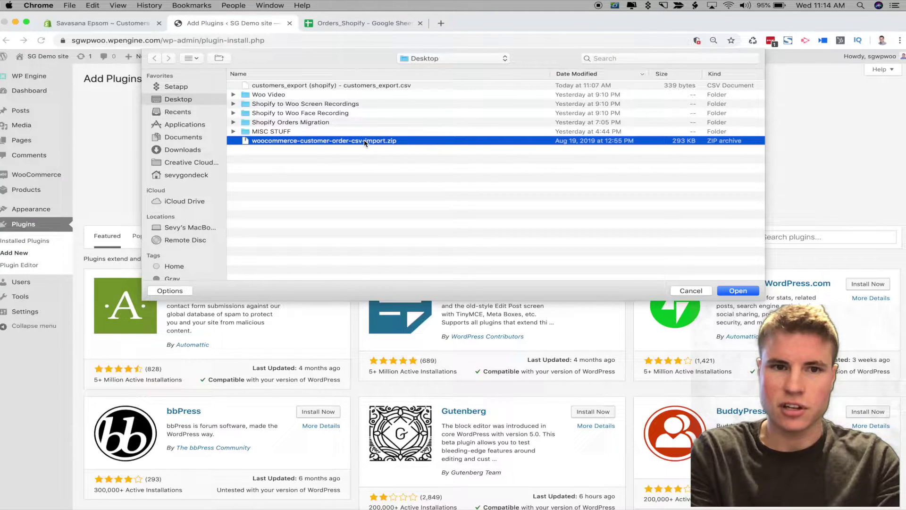
double_click(365, 142)
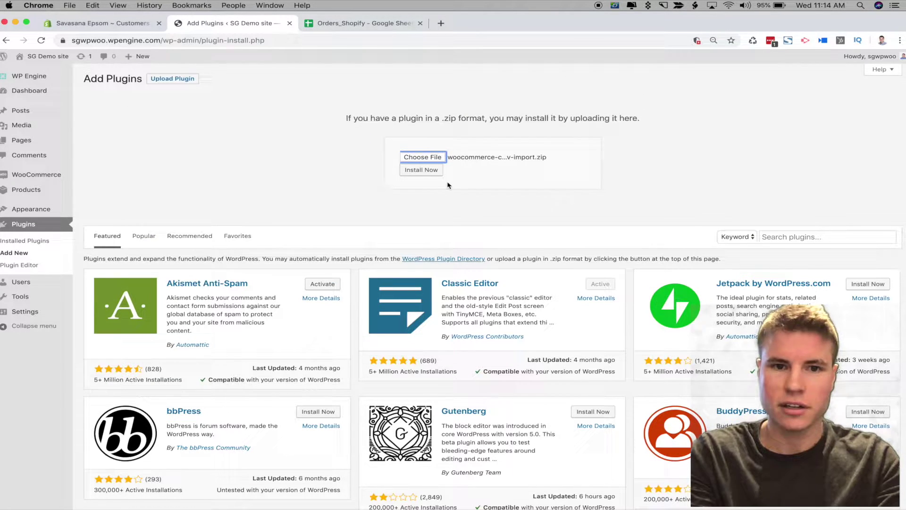
left_click(435, 171)
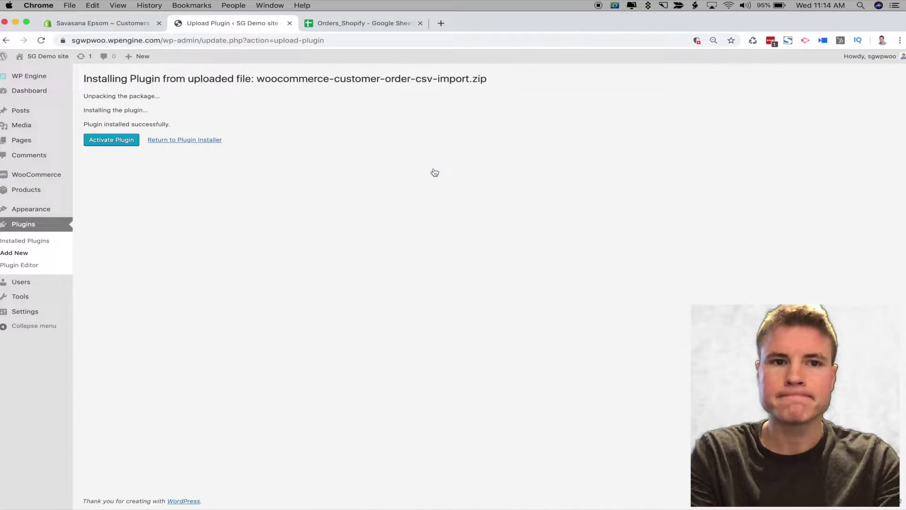
Activate the import plugin and open WooCommerce's CSV Order Import Suite
left_click(124, 142)
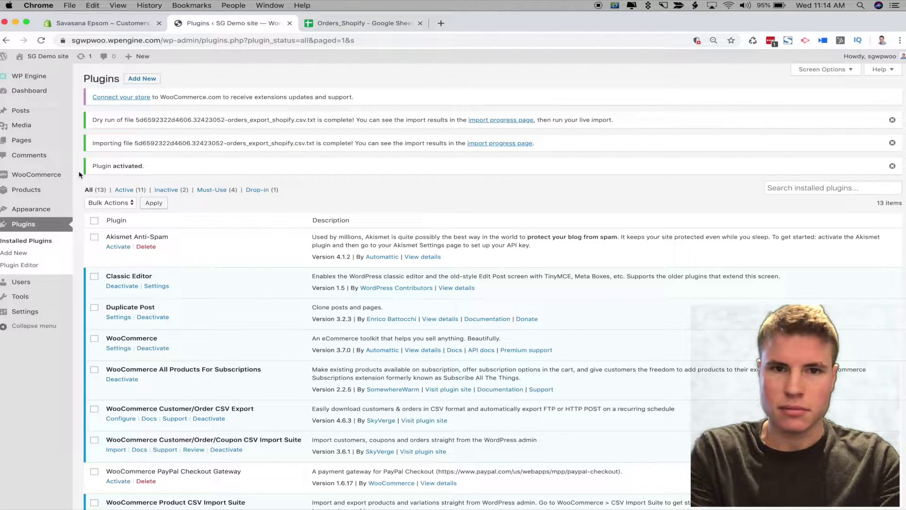
mouse_move(35, 176)
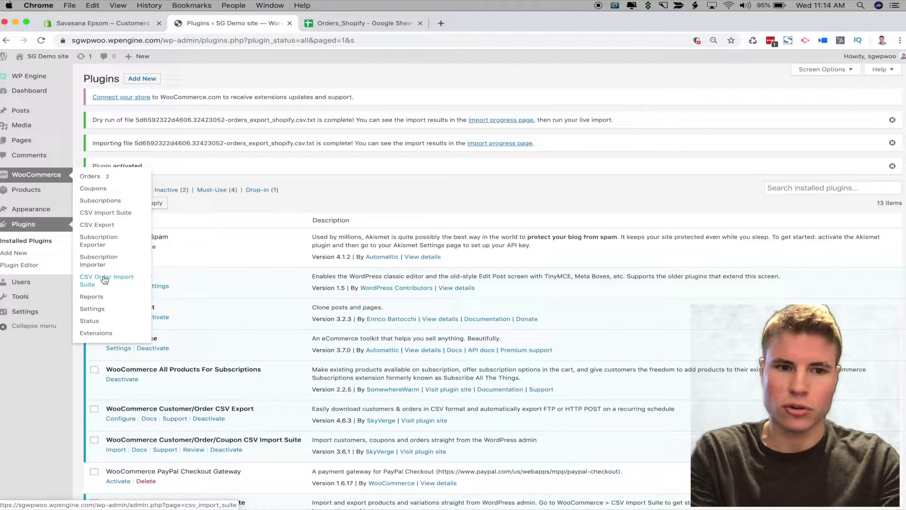
left_click(119, 281)
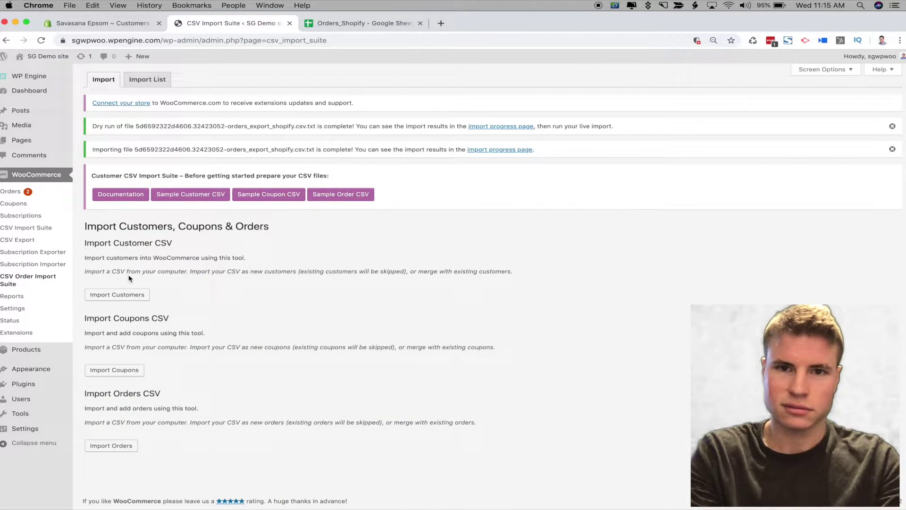
Start an Import Customers run from CSV using the Shopify customers_export file
left_click(133, 296)
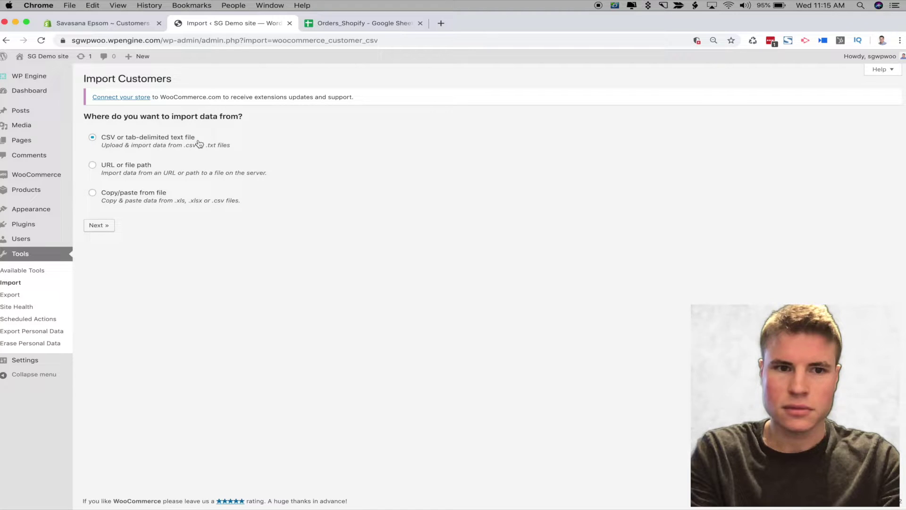
left_click(107, 227)
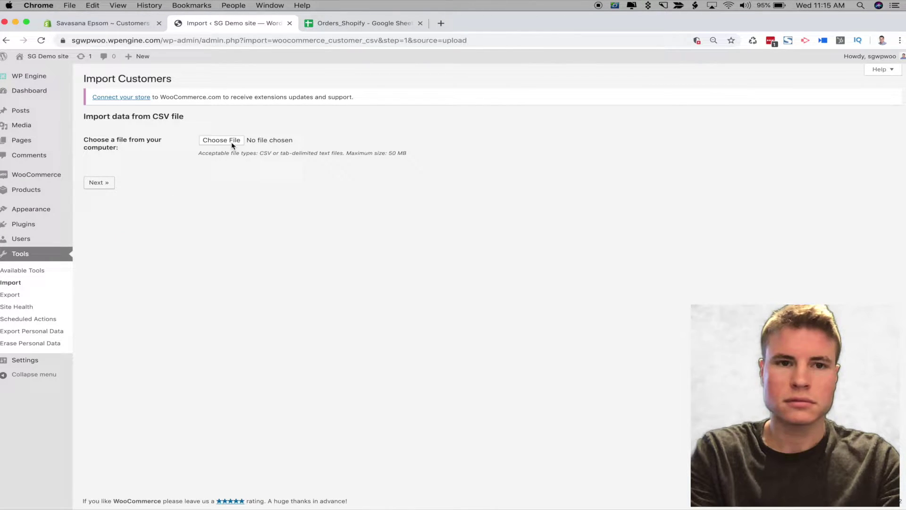
left_click(232, 143)
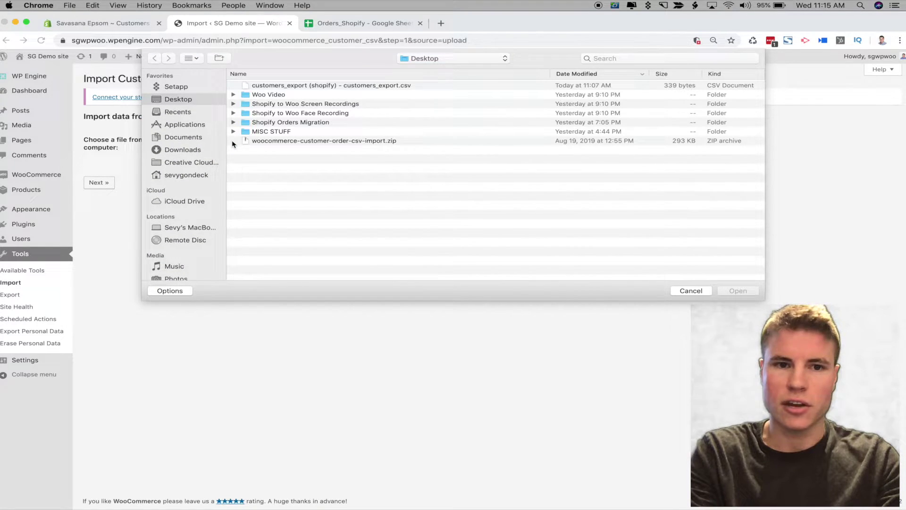
left_click(320, 86)
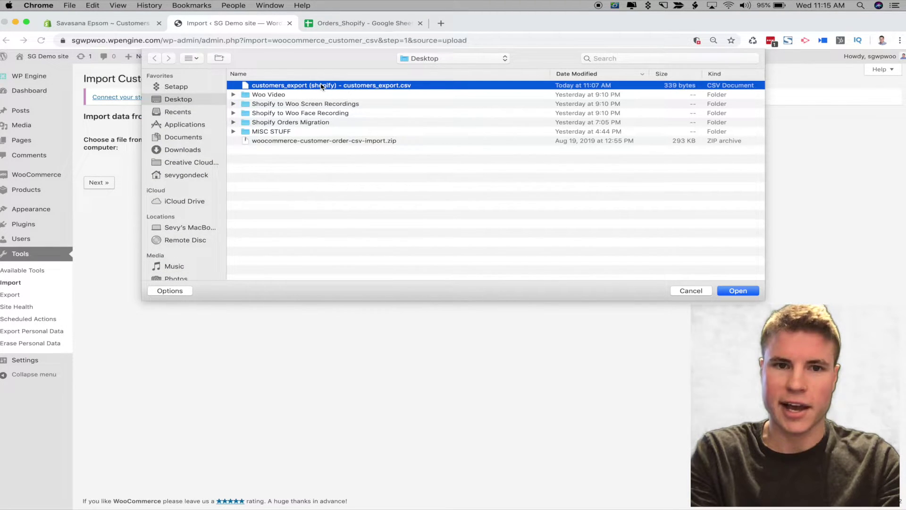
double_click(321, 86)
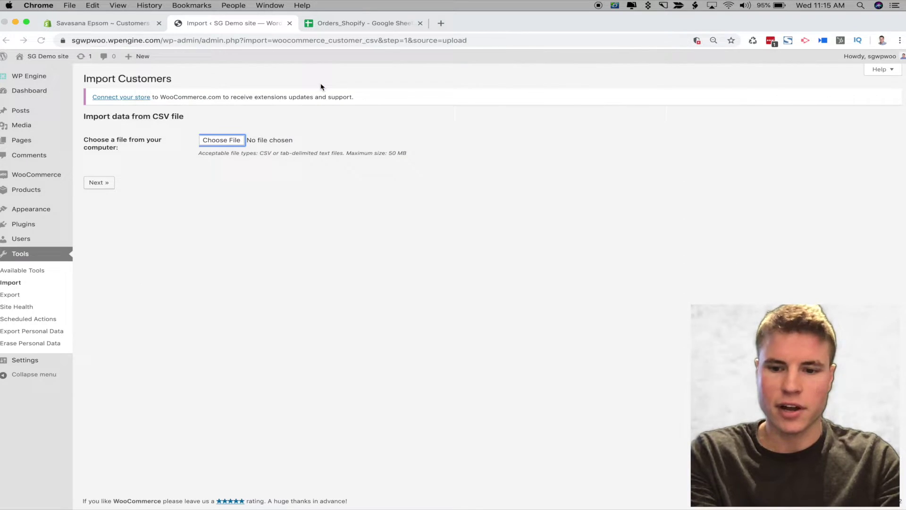
Enable 'Use billing address as shipping address' and 'Update existing records if a match is found'
left_click(101, 185)
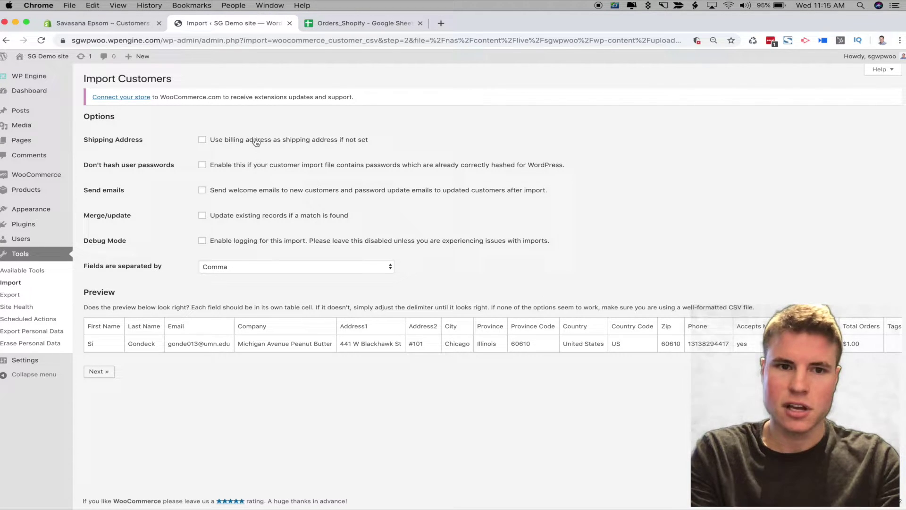
left_click(255, 143)
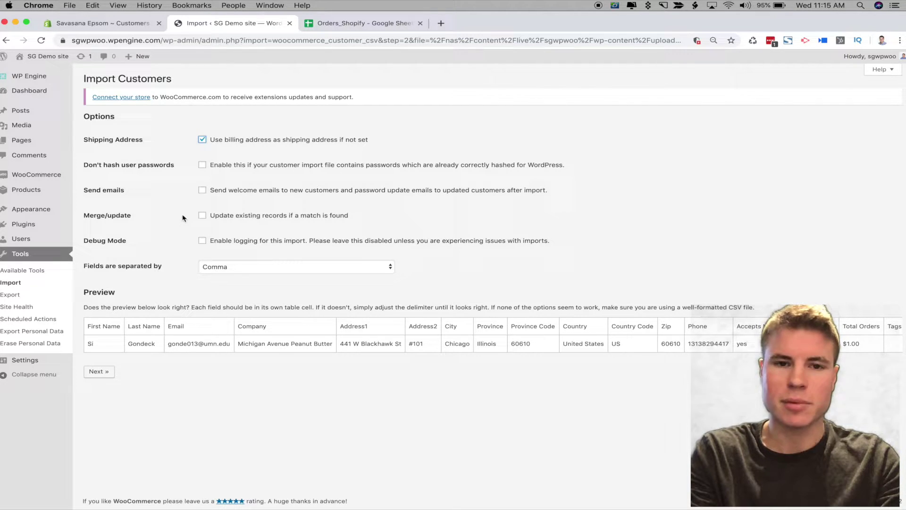
left_click(229, 219)
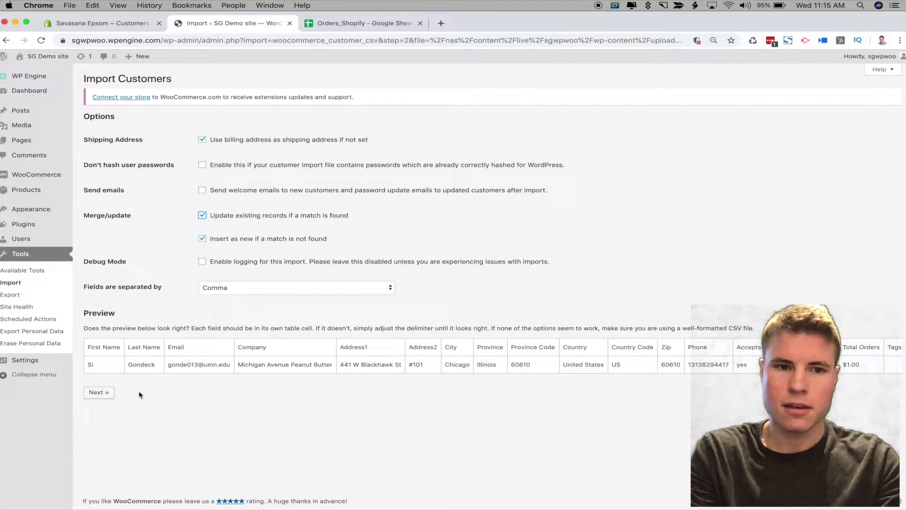
left_click(103, 393)
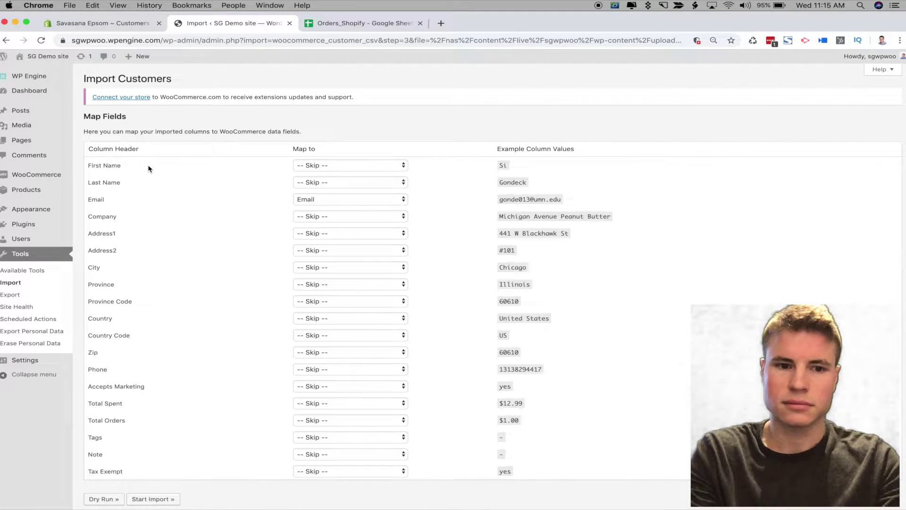
Map First Name, Last Name, Company, Address1 and Address2 to their Billing fields
left_click(365, 166)
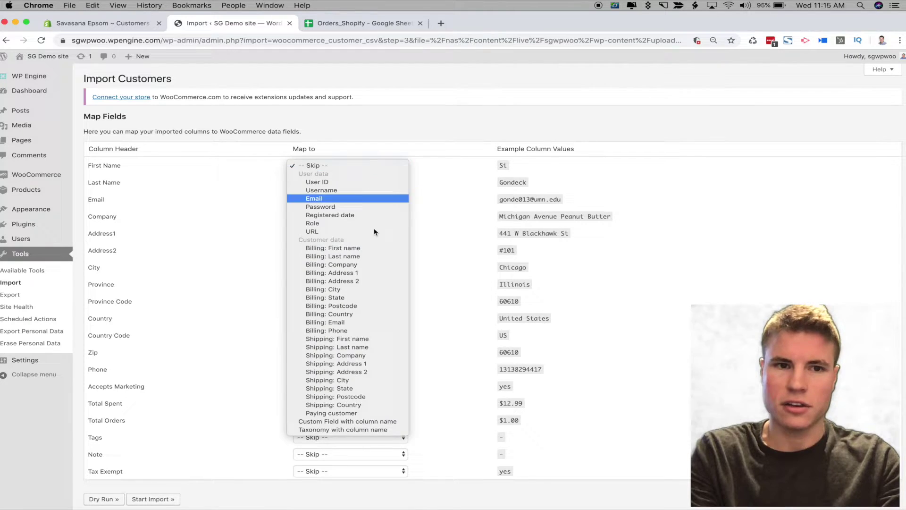
left_click(373, 247)
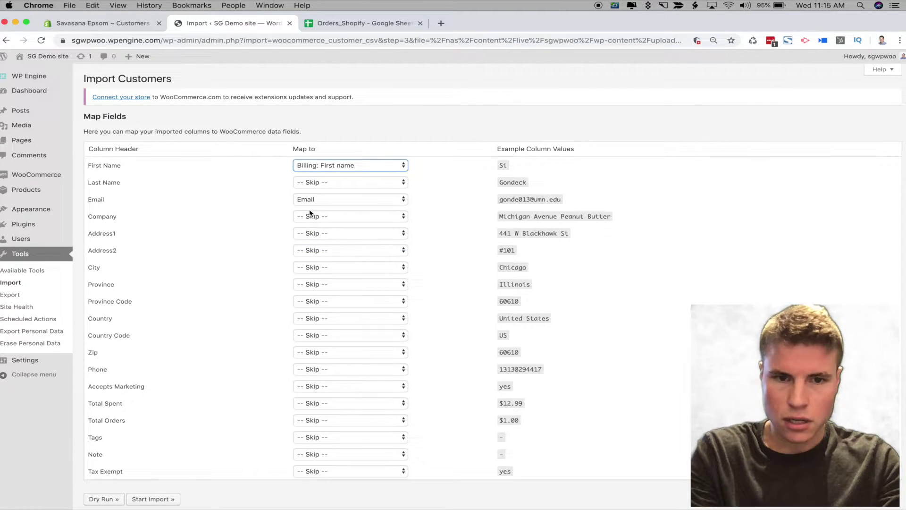
left_click(360, 184)
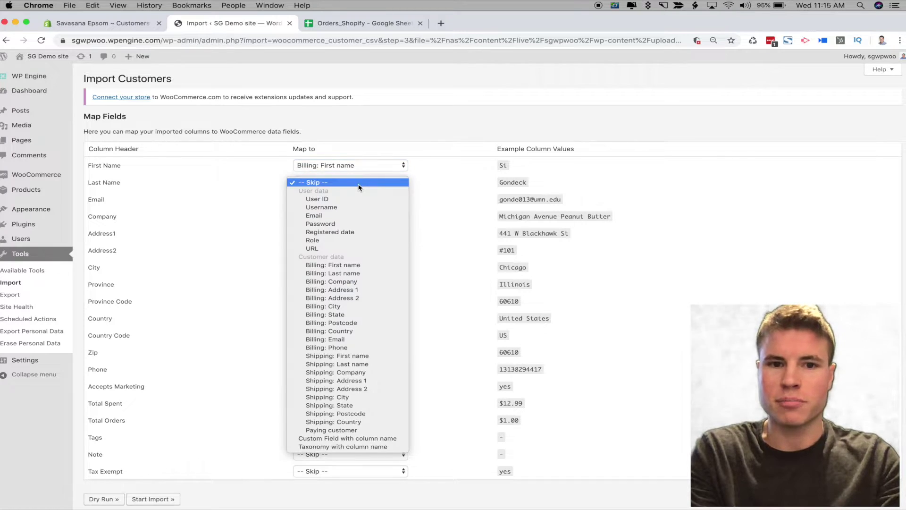
left_click(351, 272)
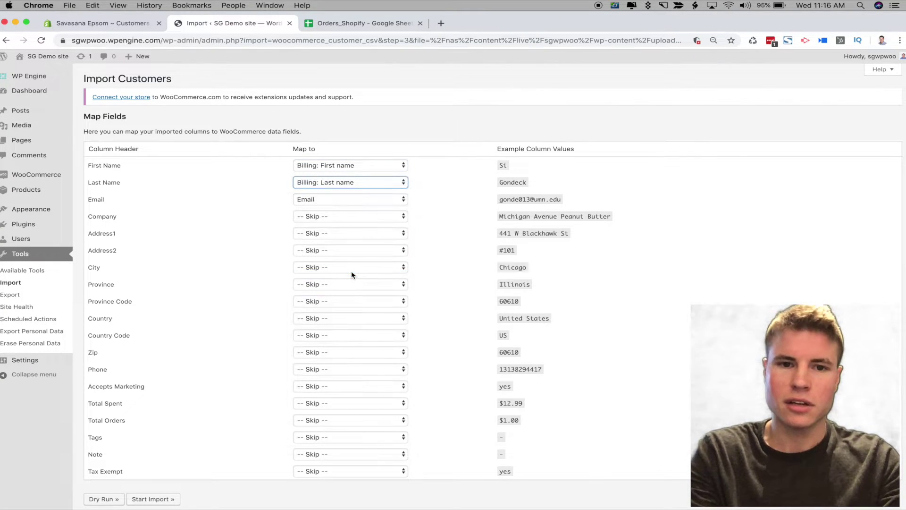
left_click(325, 222)
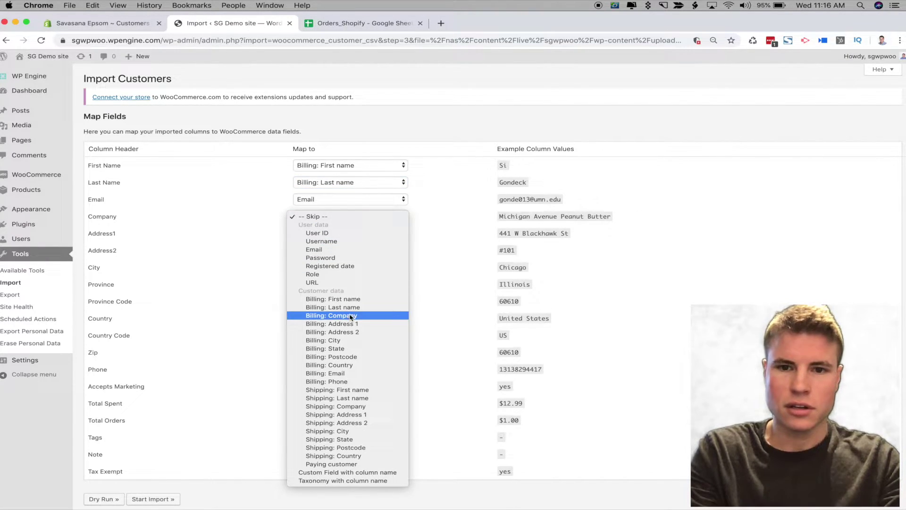
left_click(382, 317)
left_click(373, 235)
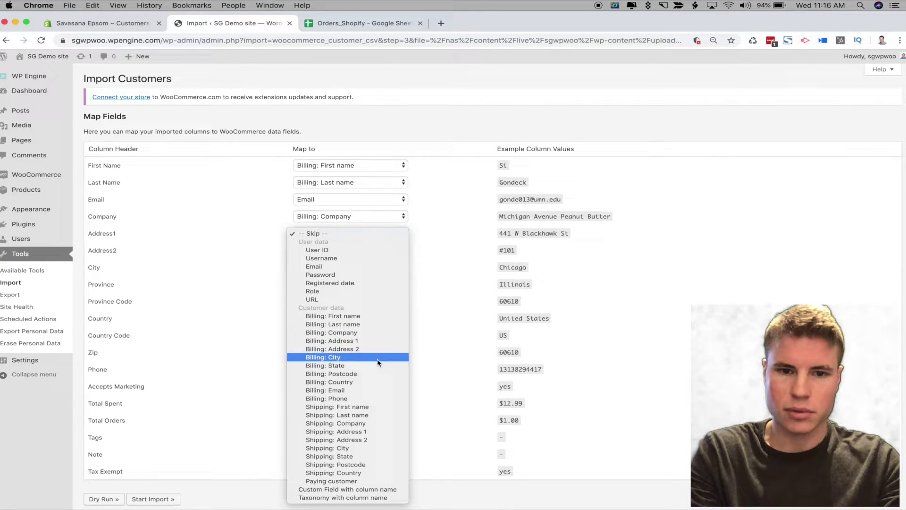
left_click(367, 340)
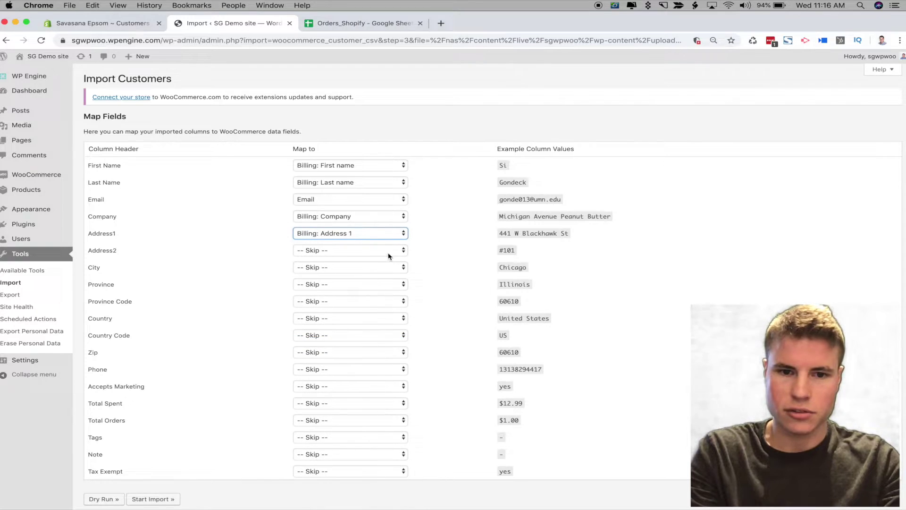
left_click(357, 260)
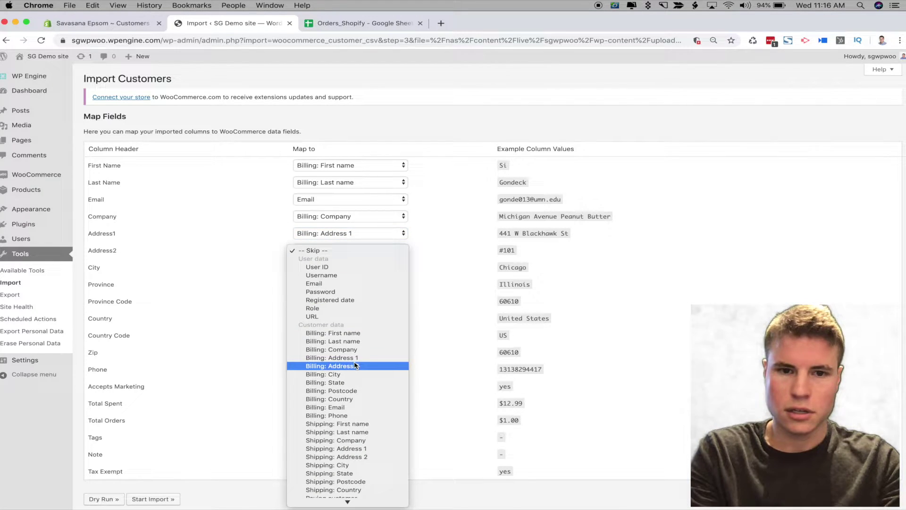
key("Escape")
Map City, Province, Province Code, Country and Phone to Billing city, state, postcode, country and phone
left_click(354, 267)
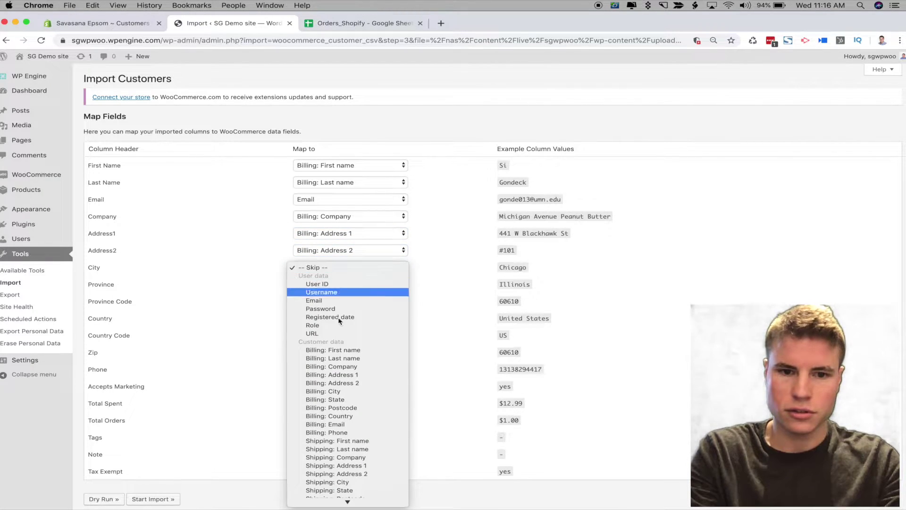
left_click(349, 388)
left_click(338, 285)
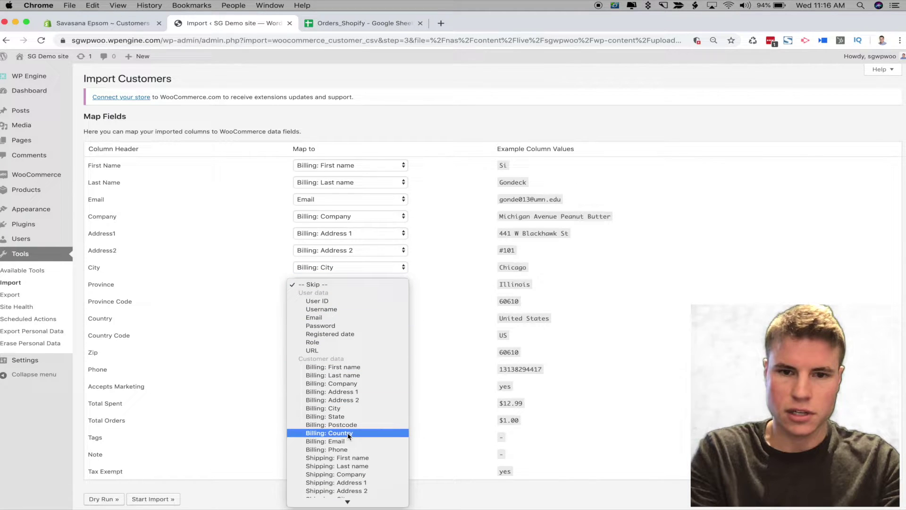
left_click(349, 416)
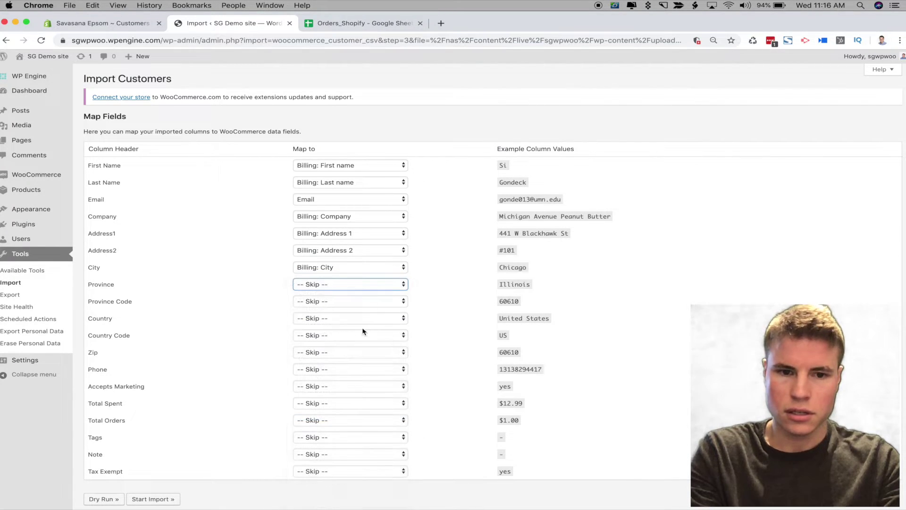
left_click(355, 301)
left_click(366, 442)
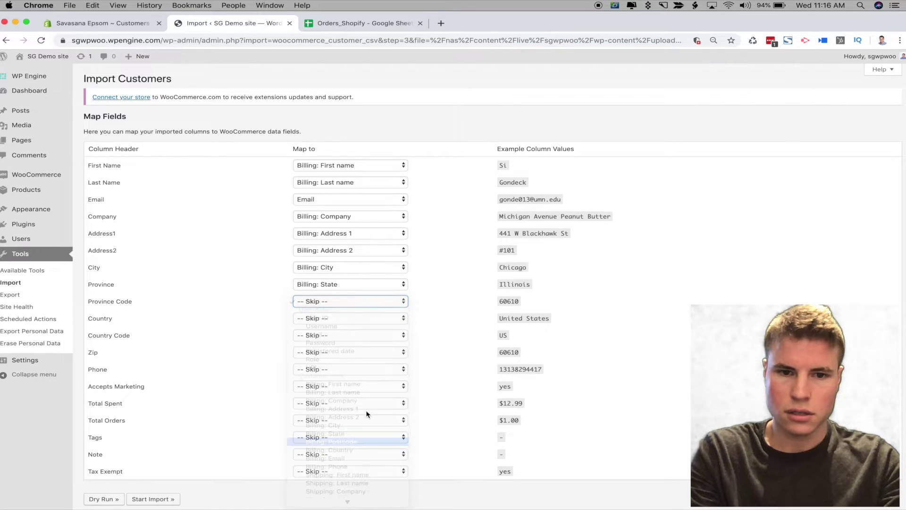
left_click(334, 319)
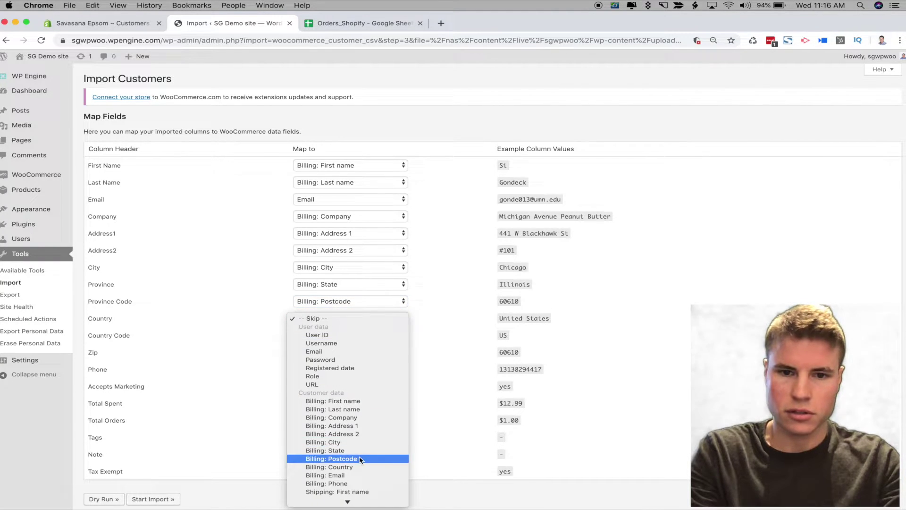
left_click(361, 467)
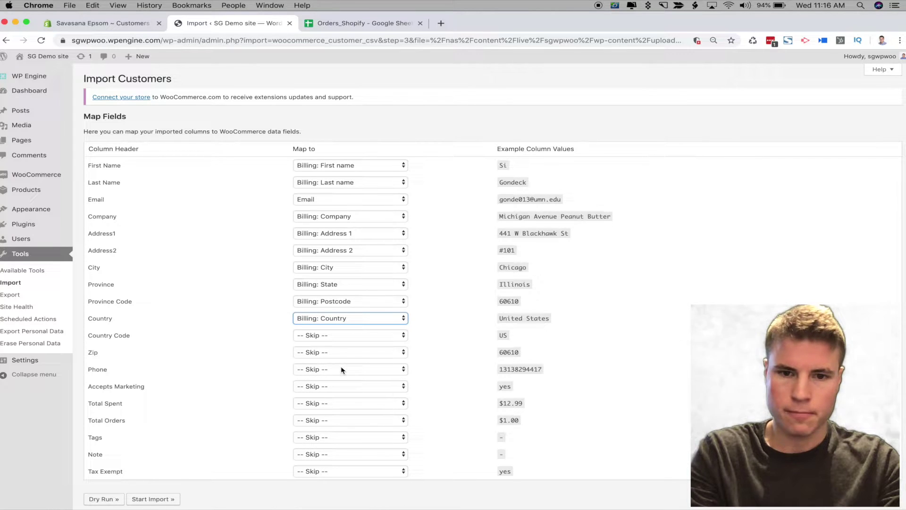
left_click(350, 352)
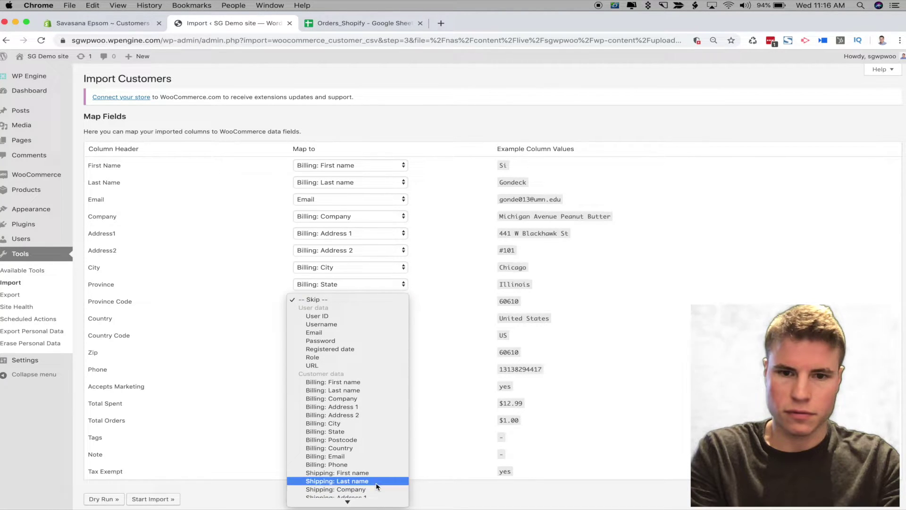
left_click(367, 464)
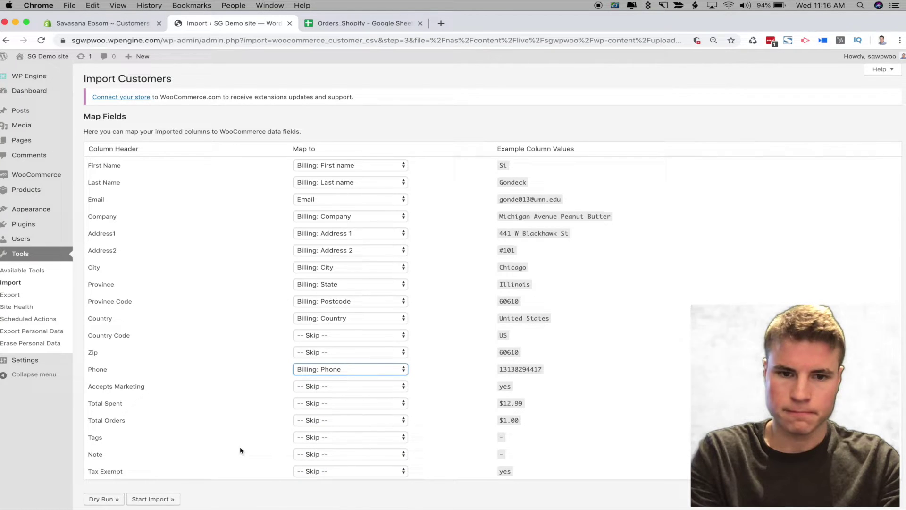
scroll(240, 451, "down", 2)
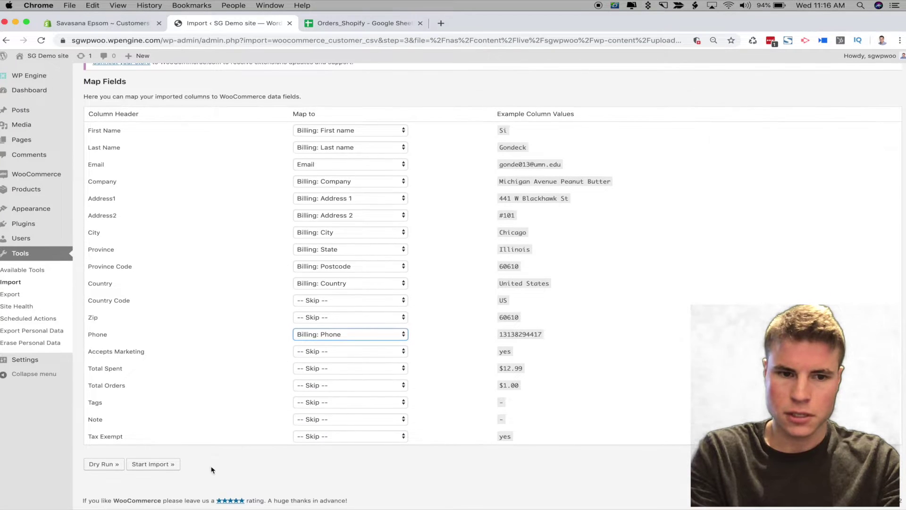
Dry-run the customer import: 1 merged, 0 inserted, skipped or failed
left_click(111, 467)
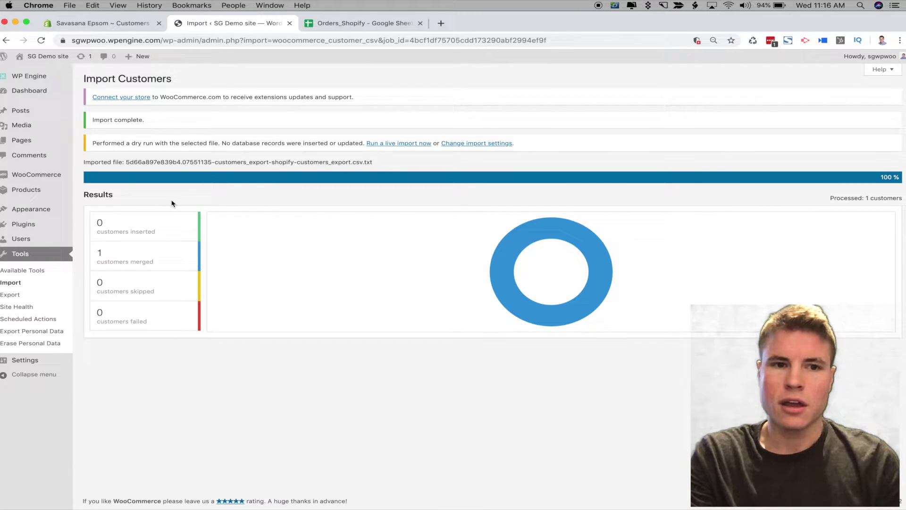
Run the live customer import to 100% complete, then return to Shopify's customers list
left_click(394, 146)
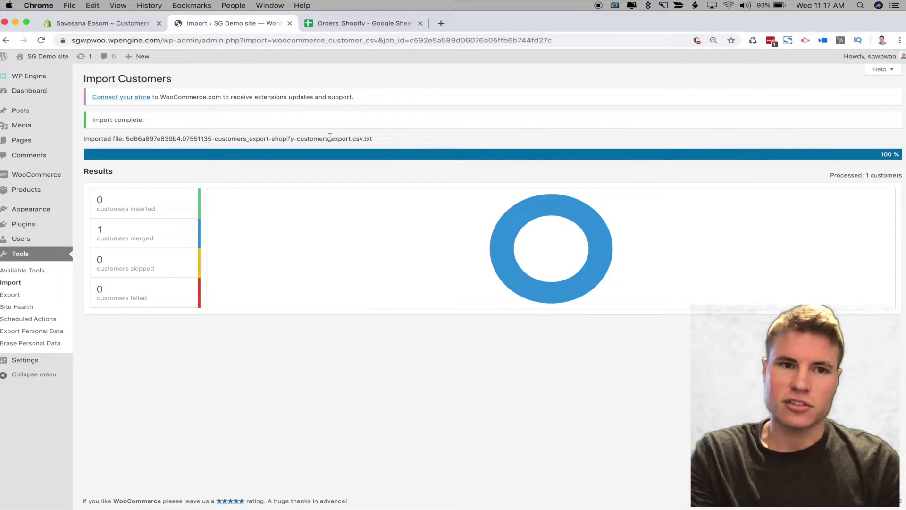
left_click_drag(150, 120, 92, 120)
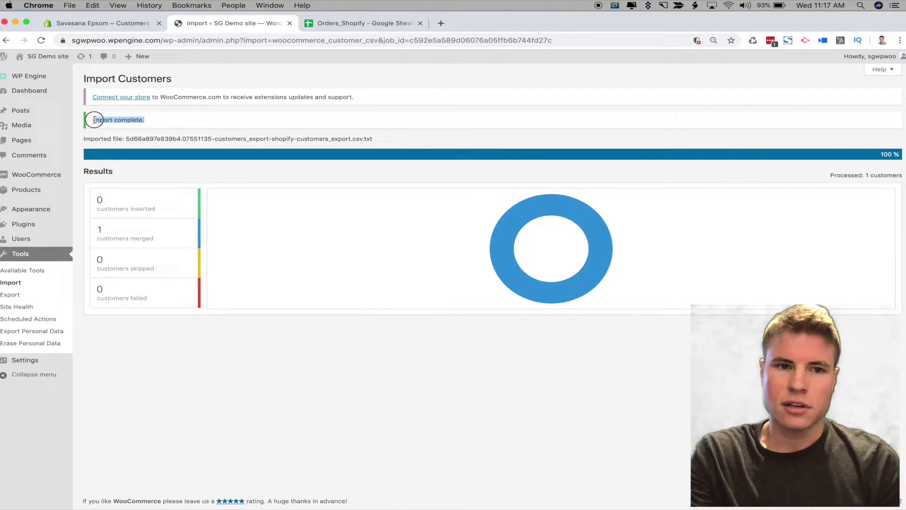
left_click(101, 121)
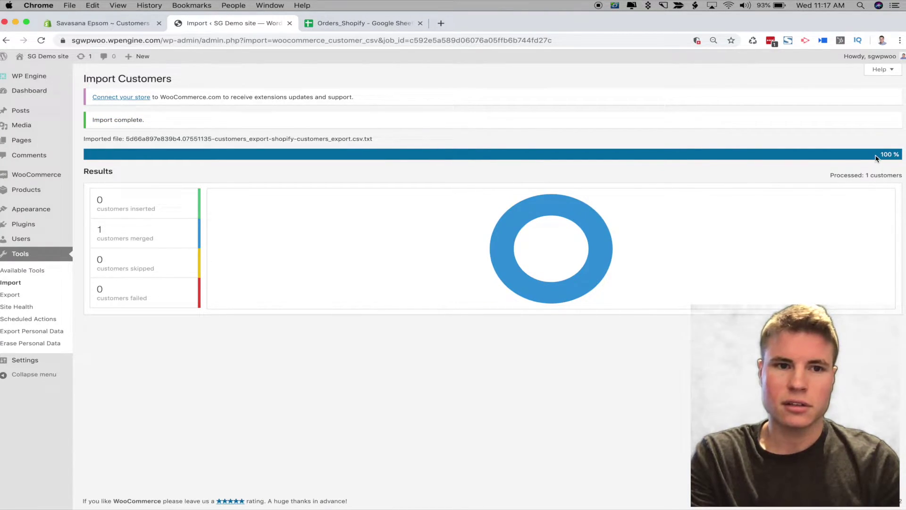
left_click_drag(876, 155, 903, 154)
left_click(856, 164)
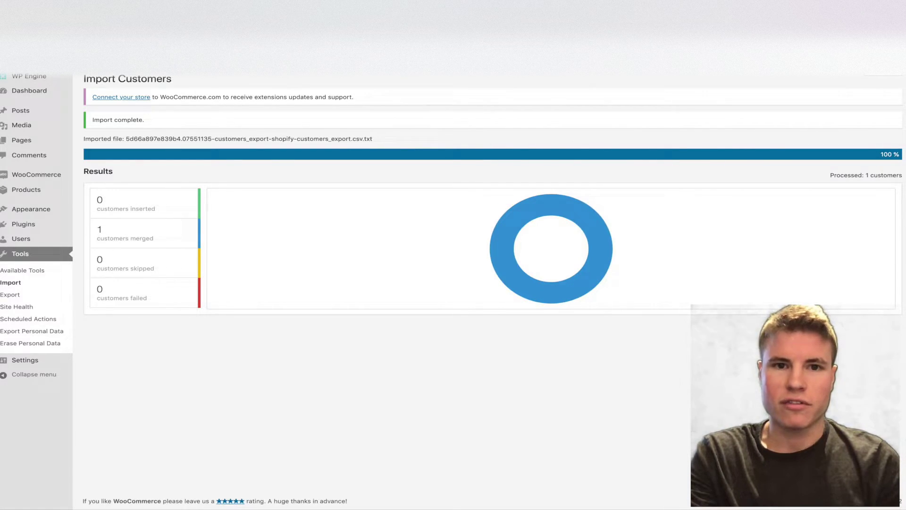
left_click(90, 62)
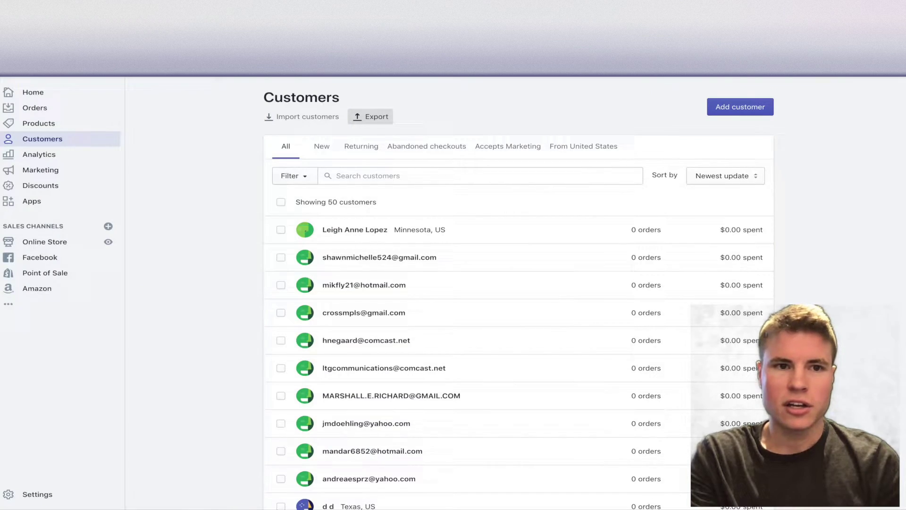
Open Shopify Orders, glance at its export options, then switch to the Orders_Shopify sheet
left_click(61, 108)
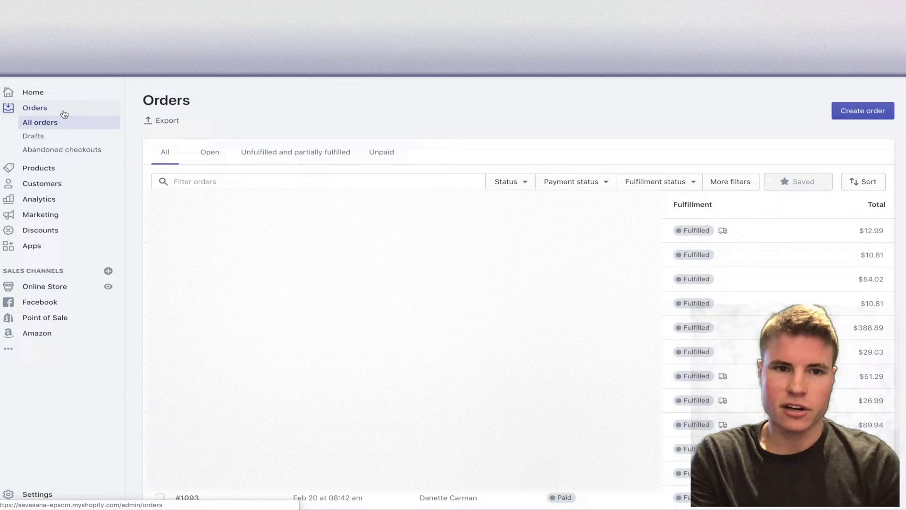
left_click(160, 124)
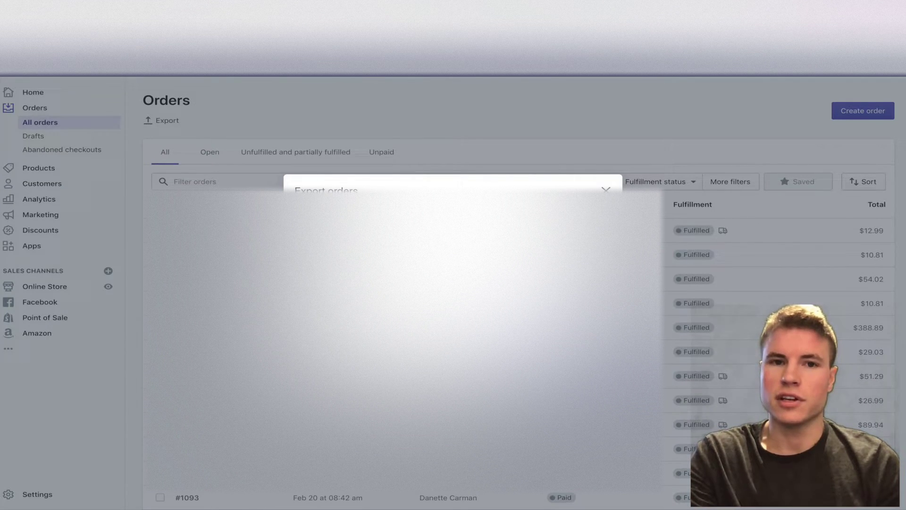
left_click(606, 189)
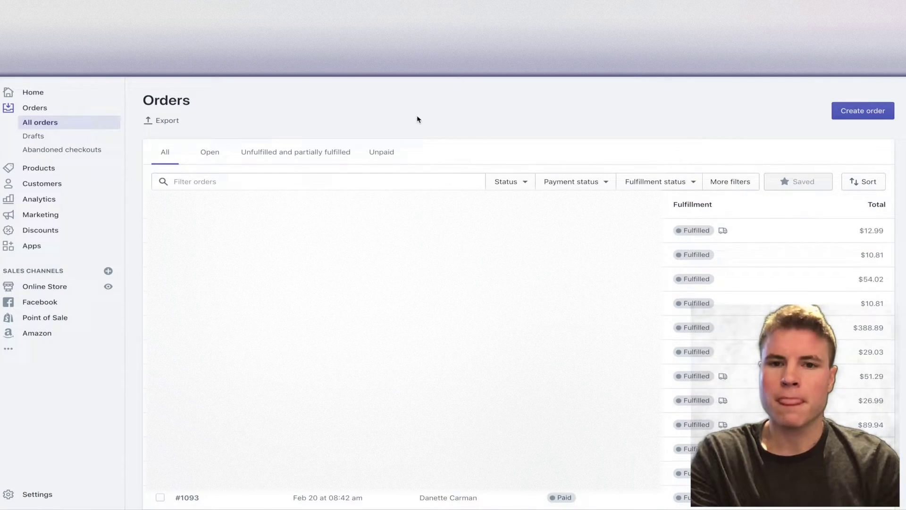
left_click(373, 24)
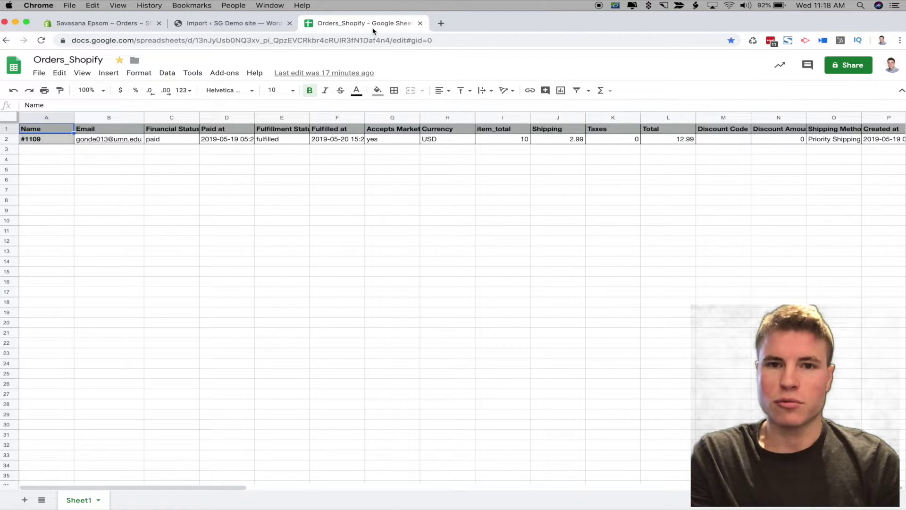
Remove the '#' from every order name in column A using Find and replace
left_click(301, 213)
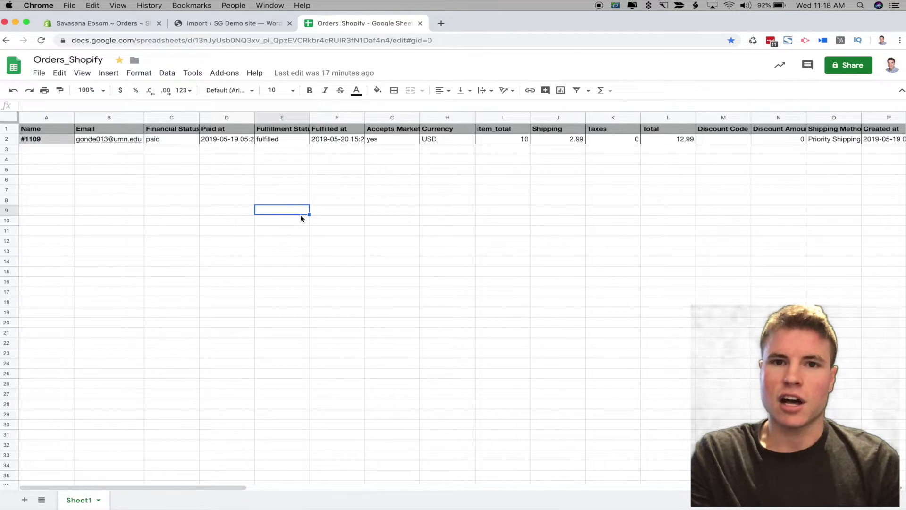
left_click(42, 115)
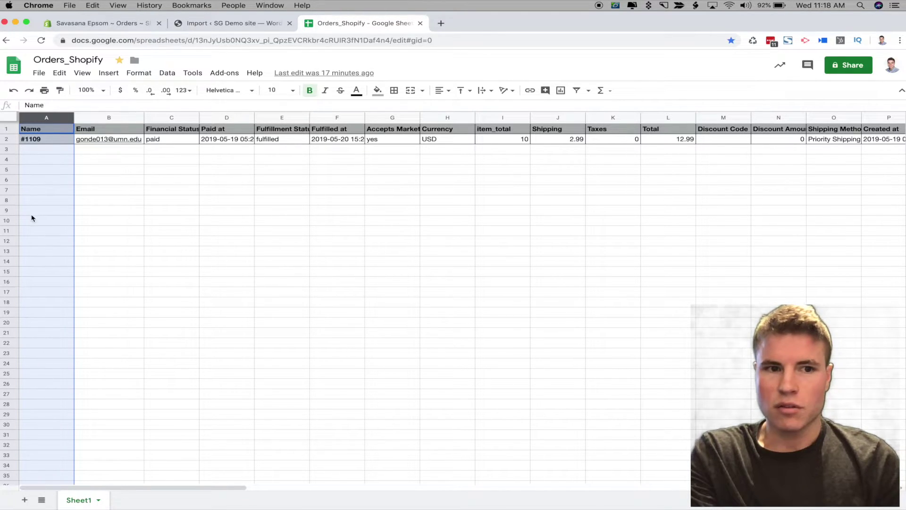
left_click(67, 77)
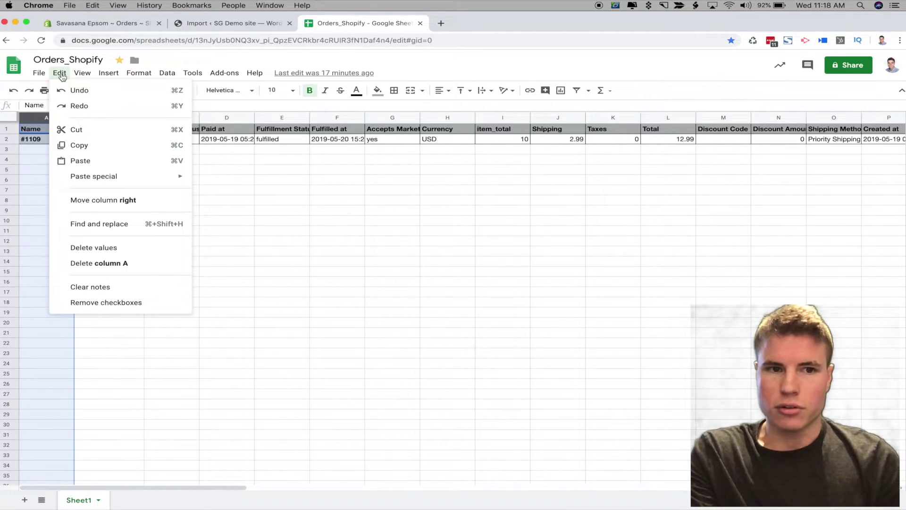
left_click(139, 224)
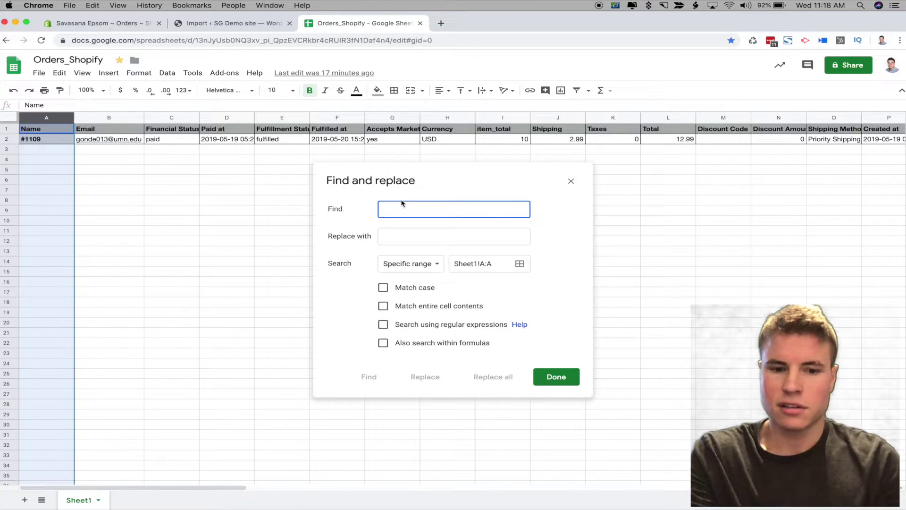
type("#")
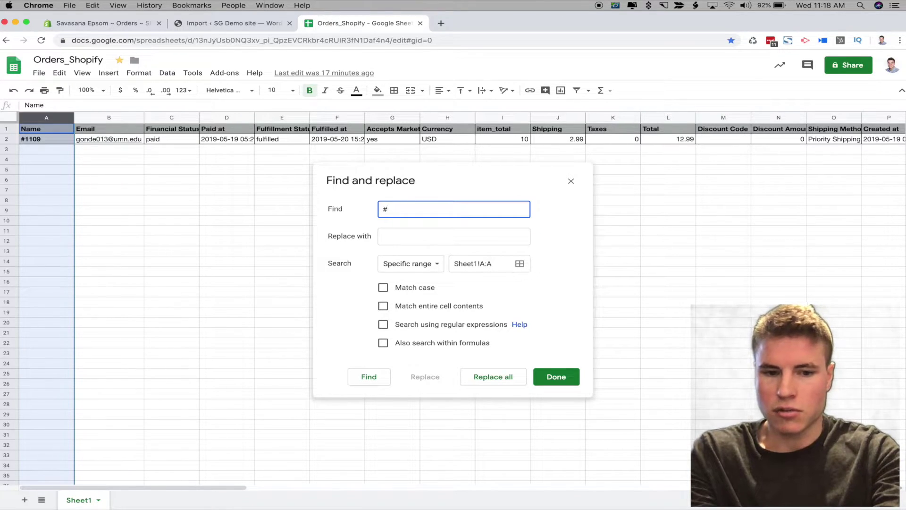
left_click(504, 379)
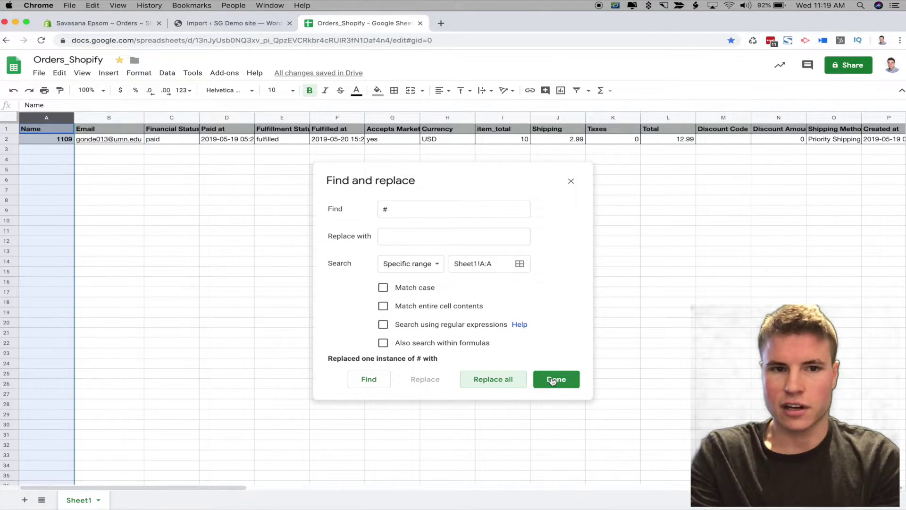
left_click(555, 379)
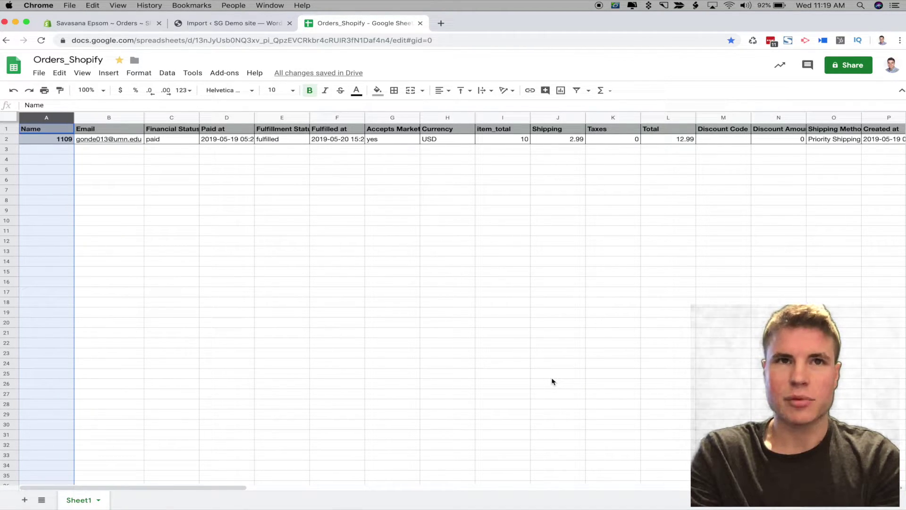
Change the header in cell A1 from Name to order_id
left_click(260, 178)
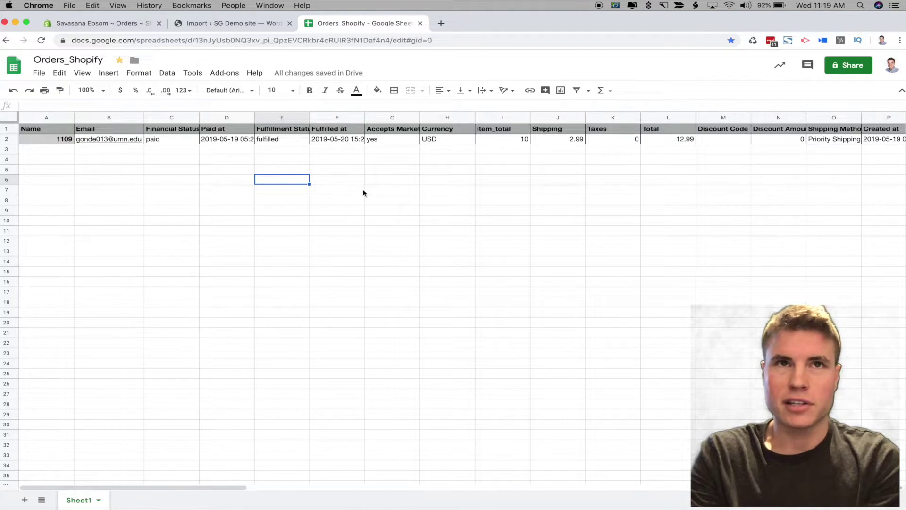
scroll(363, 193, "right", 10)
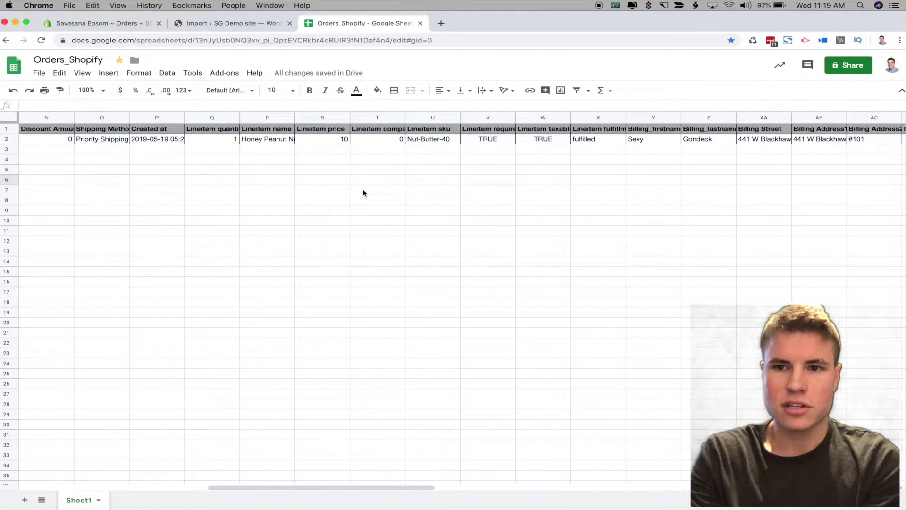
scroll(363, 193, "right", 1)
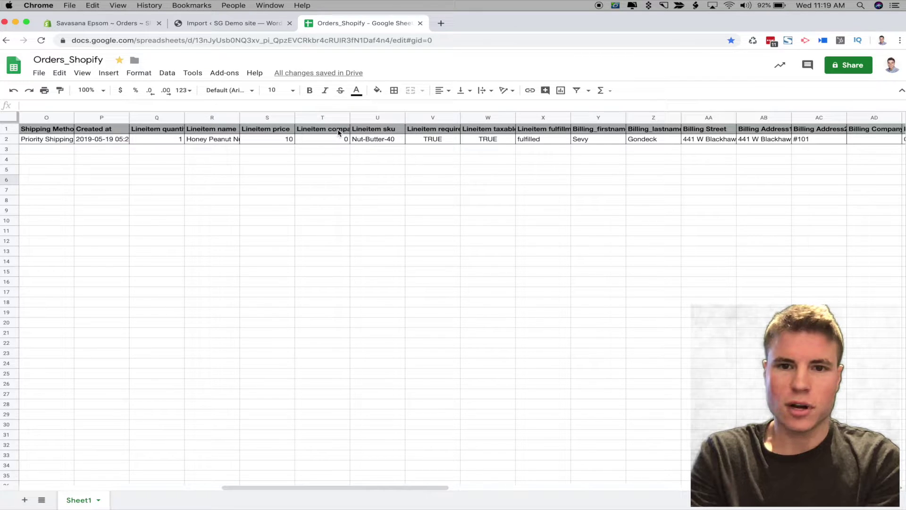
scroll(287, 232, "left", 14)
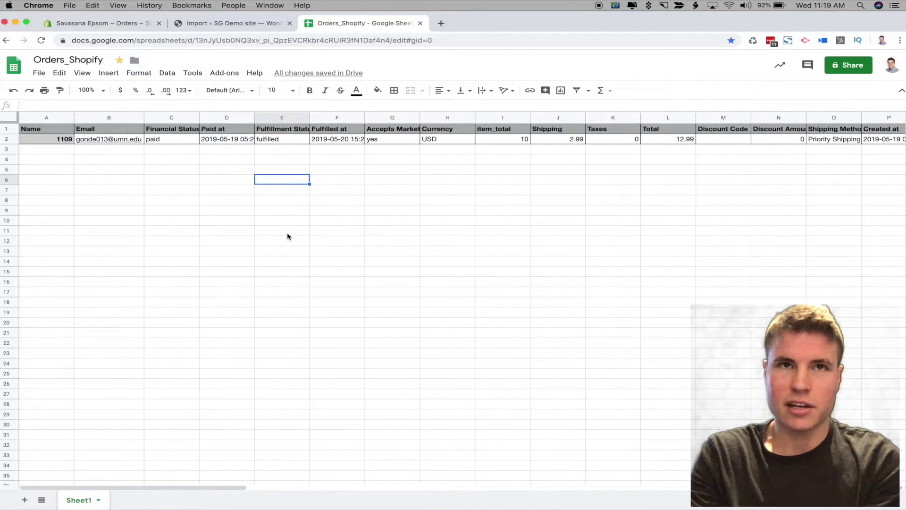
left_click(52, 130)
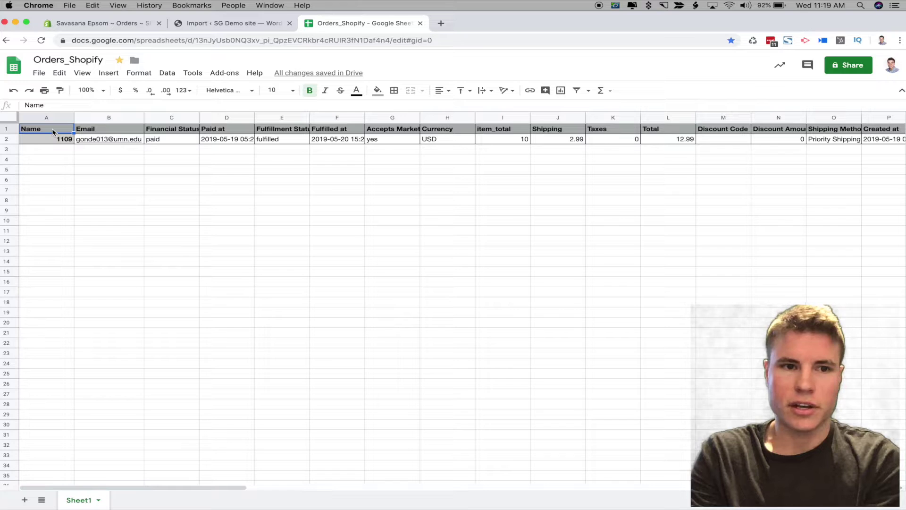
type("orde")
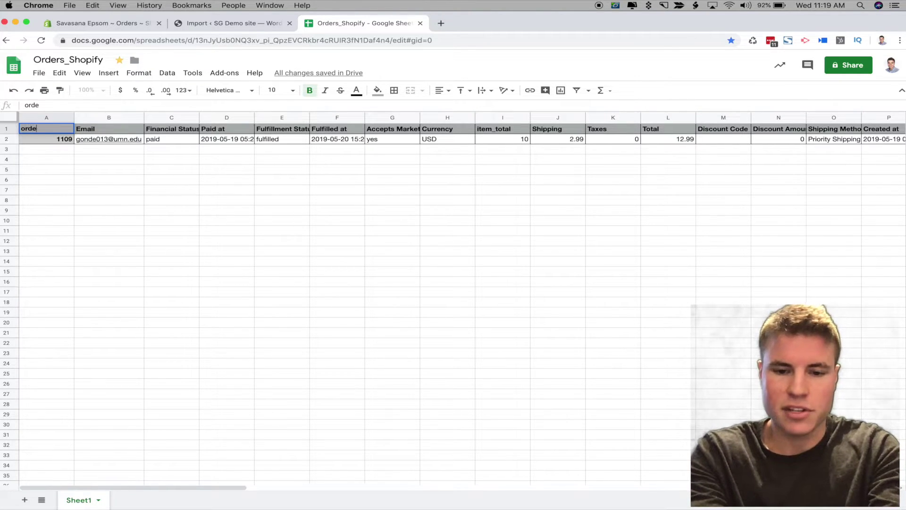
type("r_id")
key("Return")
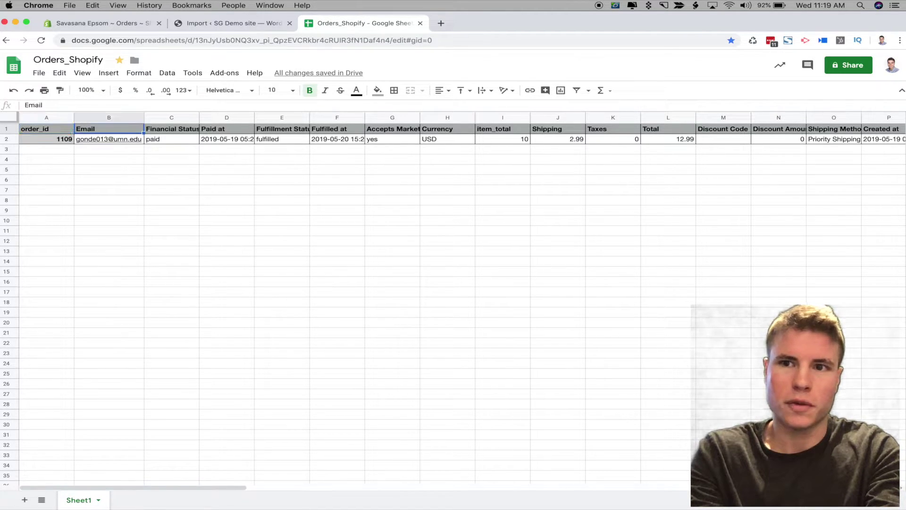
left_click(109, 128)
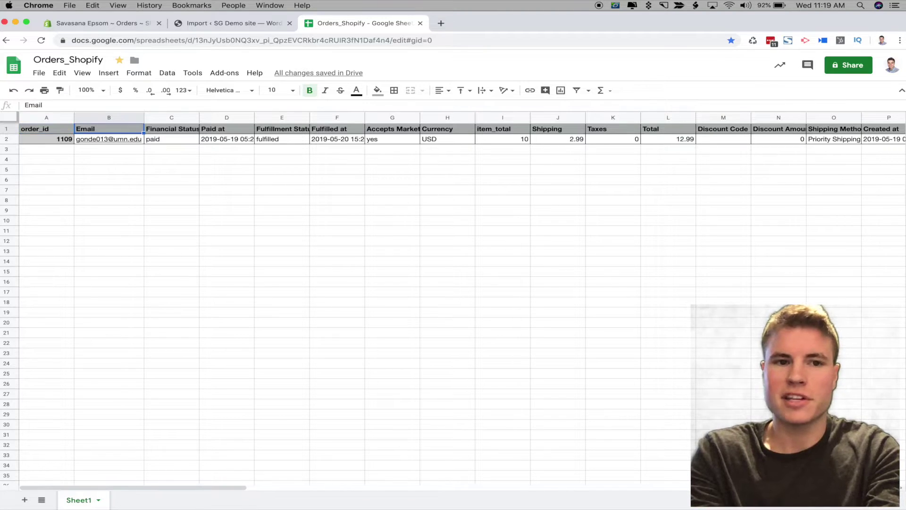
left_click(47, 129)
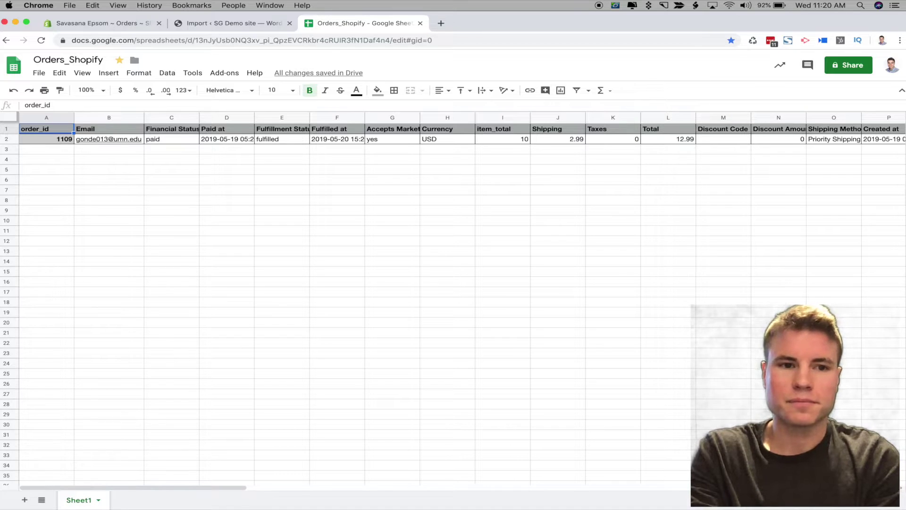
Rename the Lineitem quantity, name and price headers to item_quantity, item_name and item_total
key("Right")
key("Right")
key("Right")
key("Right")
key("Right")
key("Right")
key("Right")
key("Right")
key("Right")
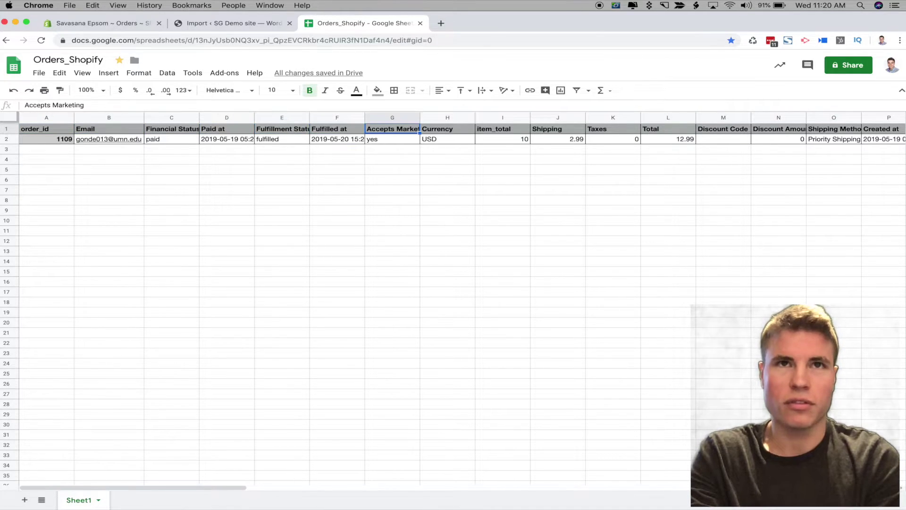
key("Right")
key("Right")
key("Right")
key("Right")
key("Right")
key("Right")
key("Right")
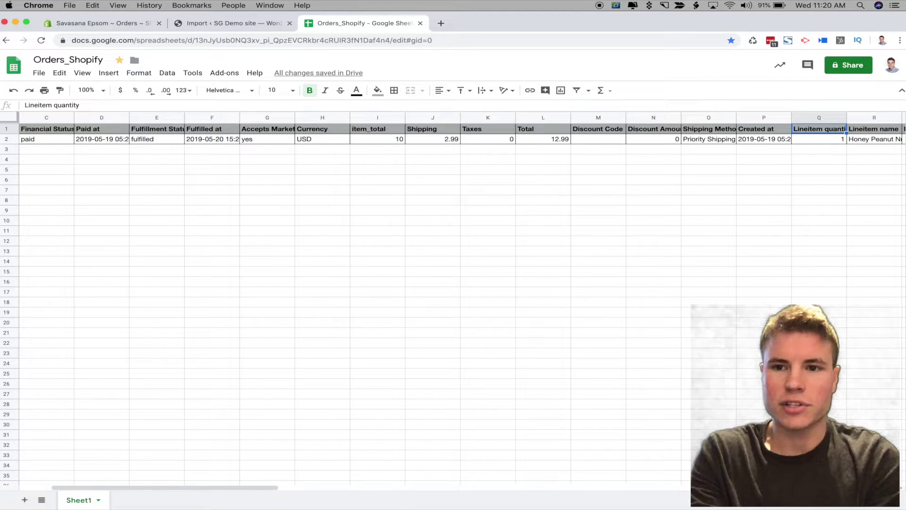
double_click(846, 118)
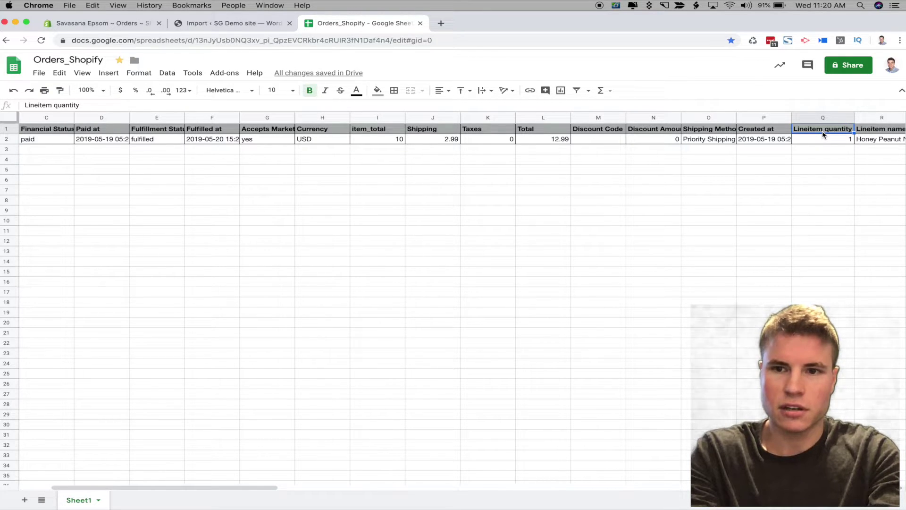
type("item_quantity")
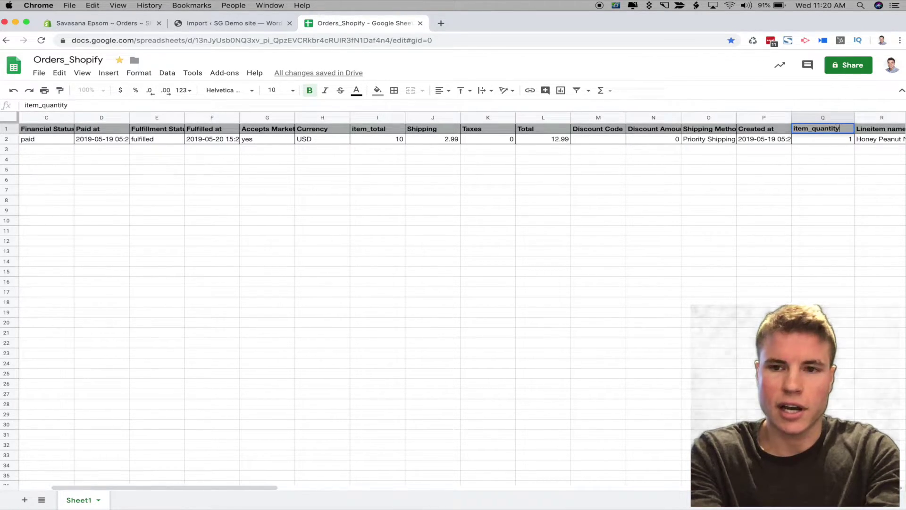
key("Return")
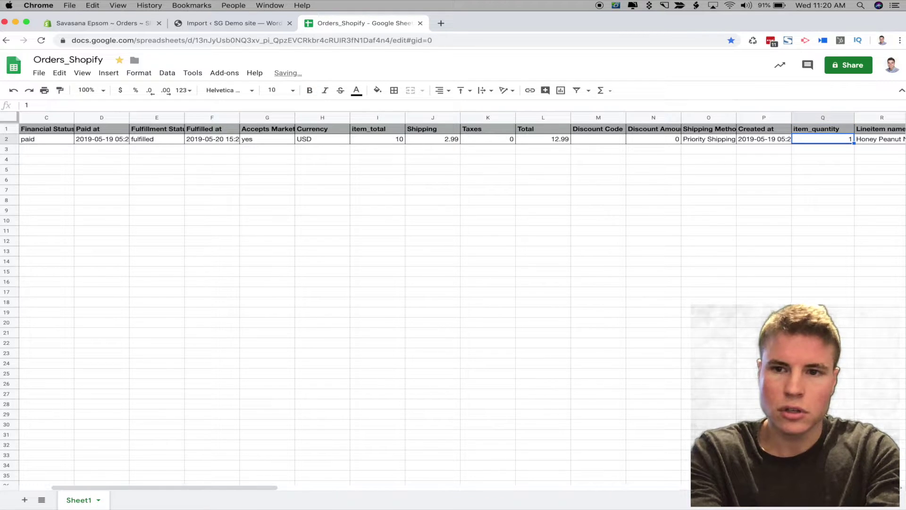
left_click(879, 128)
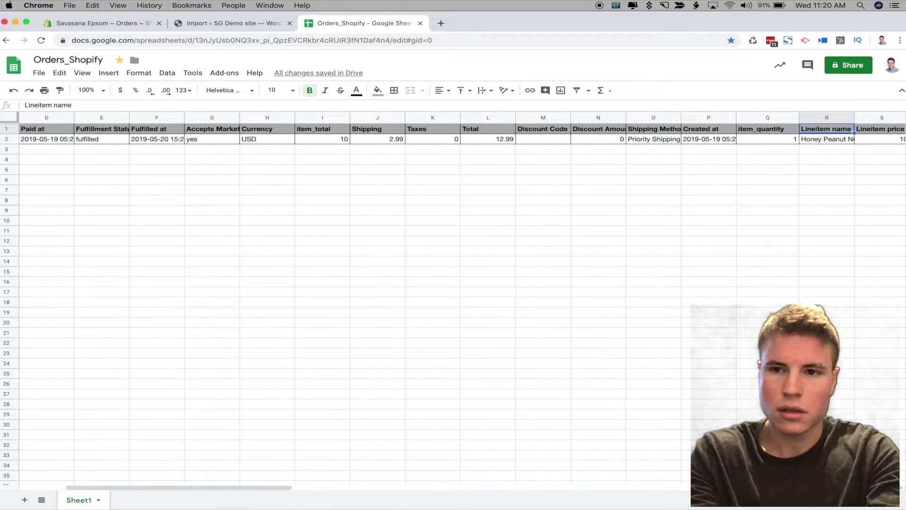
type("item")
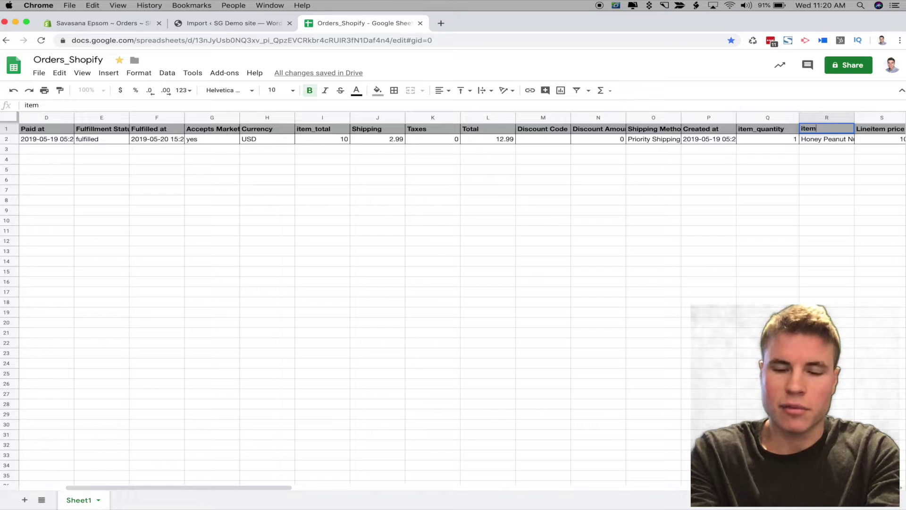
type("_name")
key("Return")
left_click(881, 129)
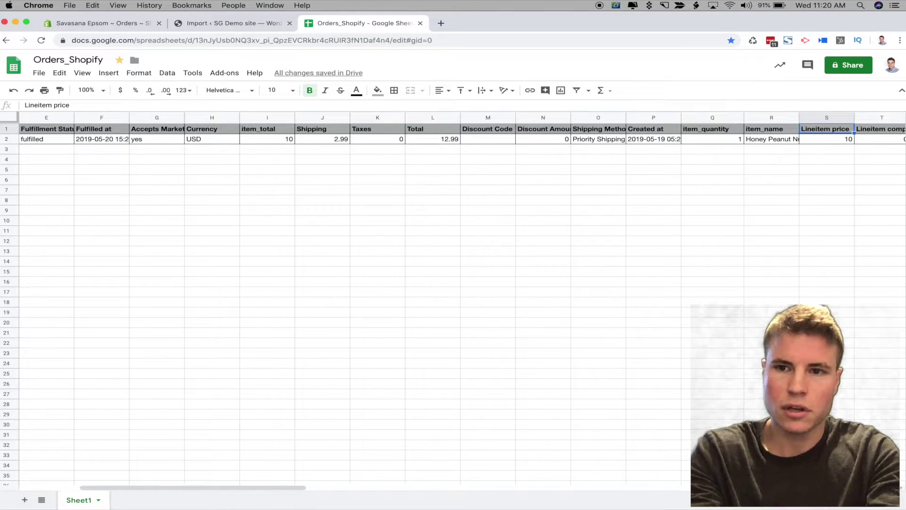
type("item_total")
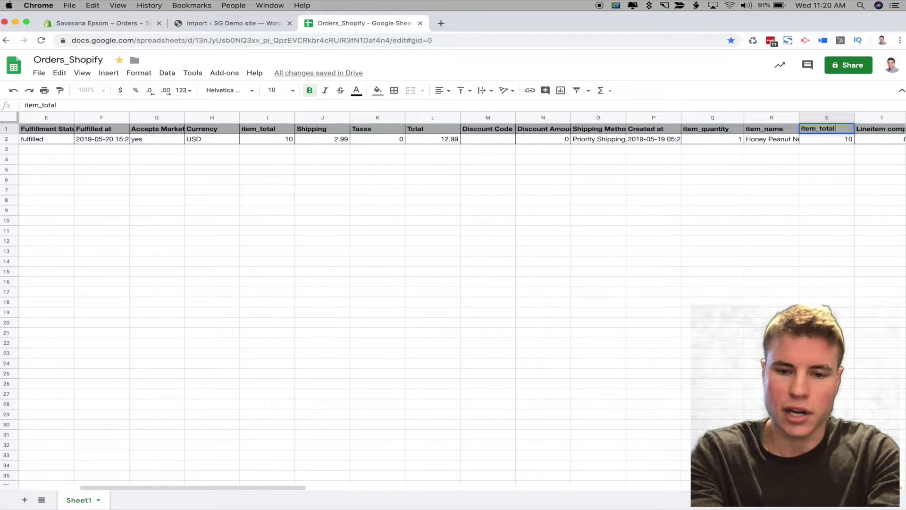
key("Return")
key("Up")
Rename the Lineitem sku header to iteem_sku and Tax 1 Value to item_tax
left_click(881, 128)
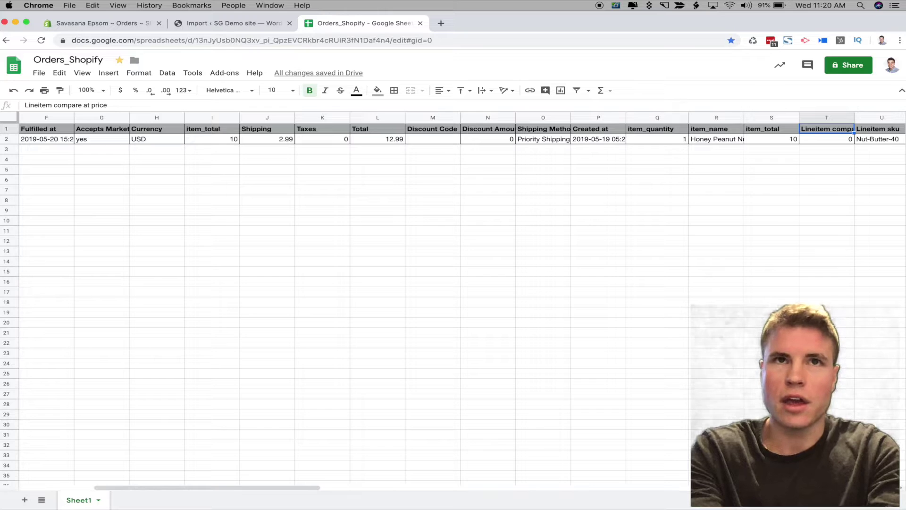
left_click(881, 129)
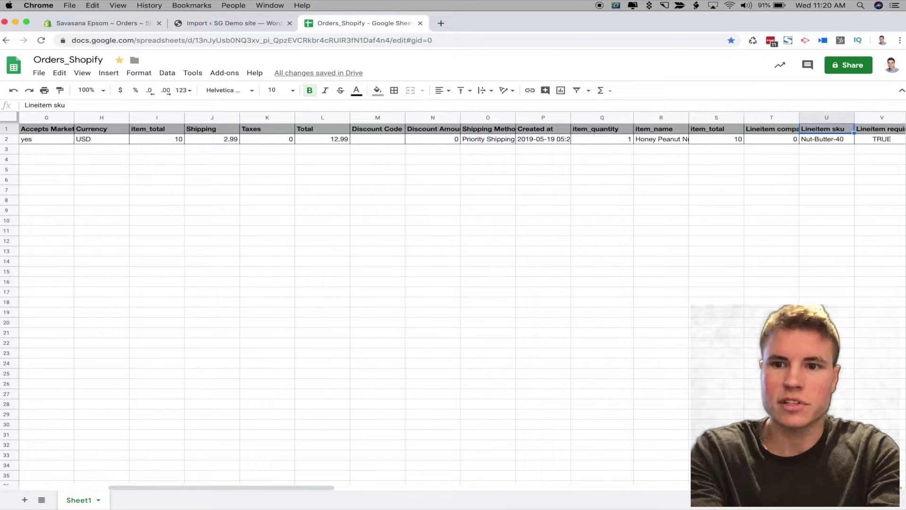
type("iteem_sku")
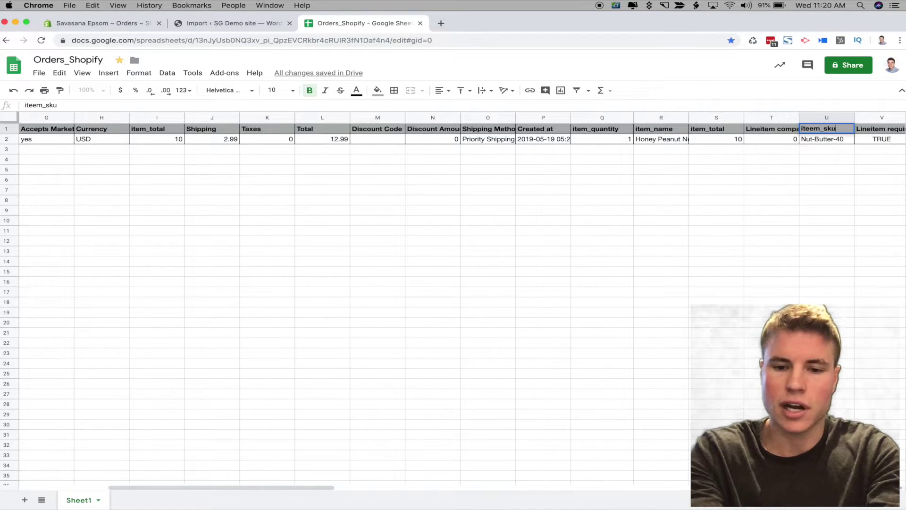
key("Return")
key("Right")
key("Right")
key("Right")
key("Right")
key("Right")
key("Right")
key("Right")
key("Right")
key("Right")
key("Right")
key("Right")
key("Right")
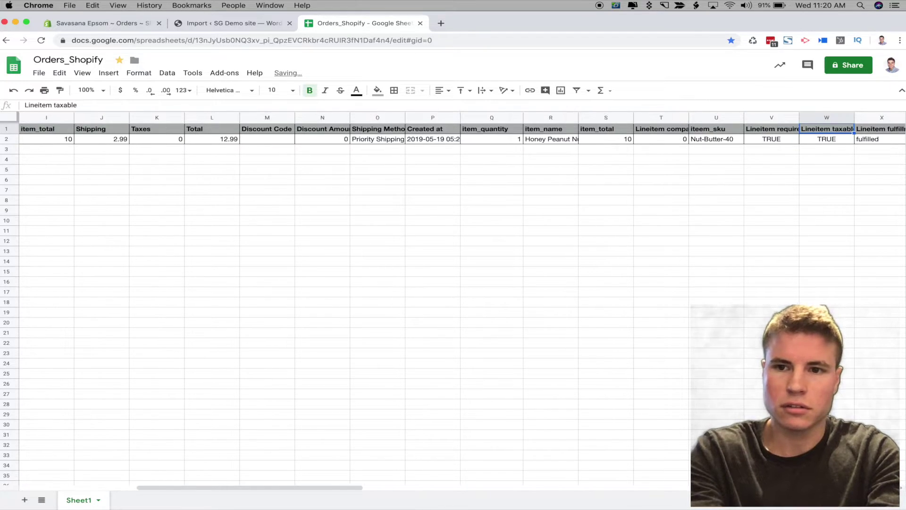
key("Right")
key("Right")
key("Right")
key("Right")
key("Right")
key("Right")
key("Right")
key("Right")
key("Right")
key("Right")
key("Right")
key("Right")
key("Right")
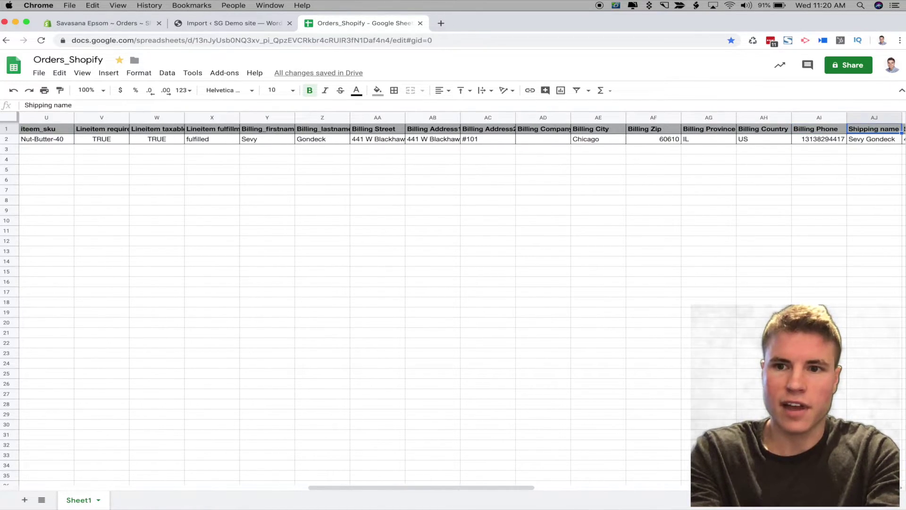
key("Right")
key("Right")
key("Right")
key("Right")
key("Right")
key("Right")
key("Right")
key("Right")
key("Right")
key("Right")
key("Right")
key("Right")
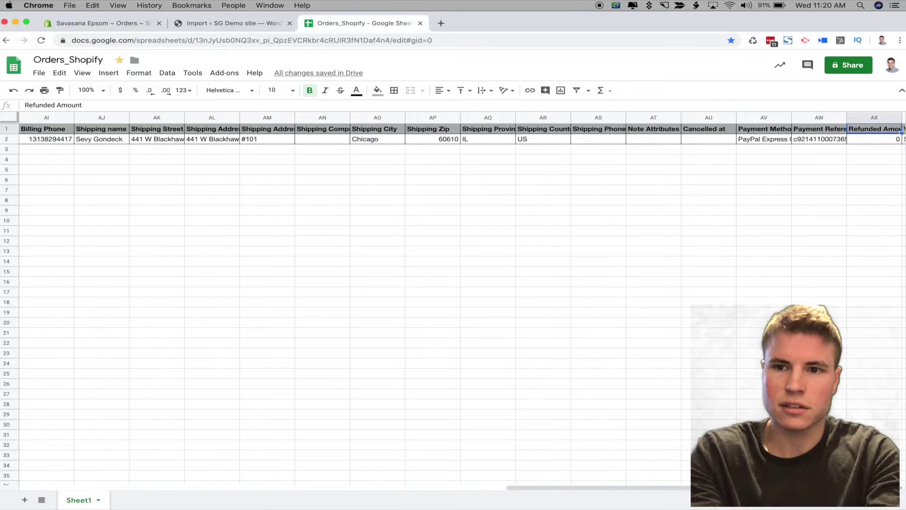
key("Right")
key("Right")
key("Right")
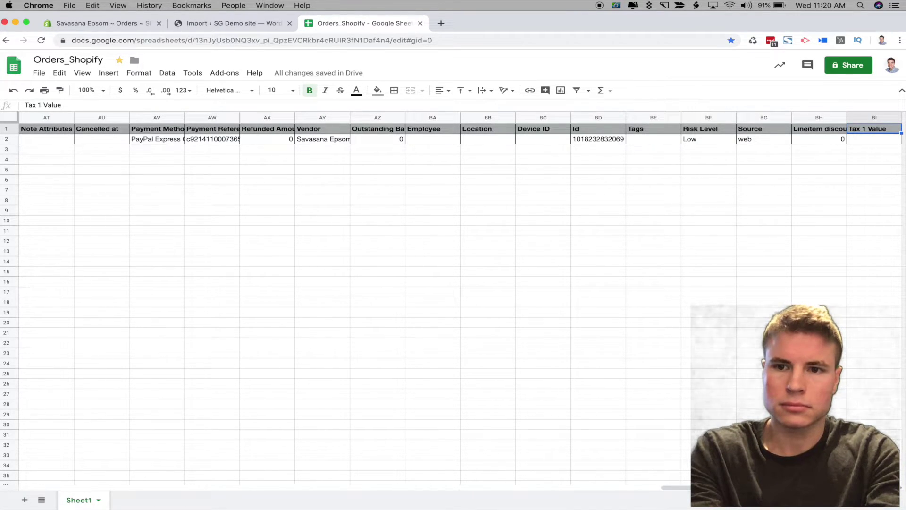
type("item_tax")
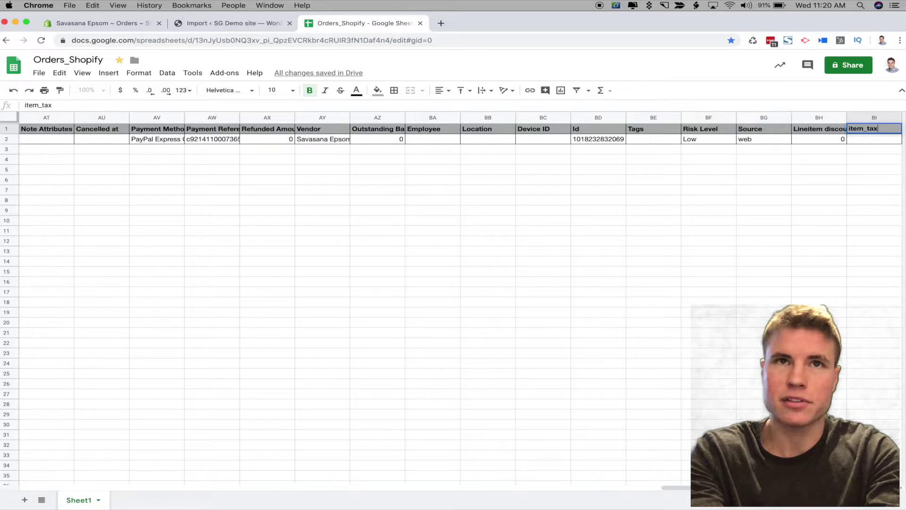
key("Return")
key("Up")
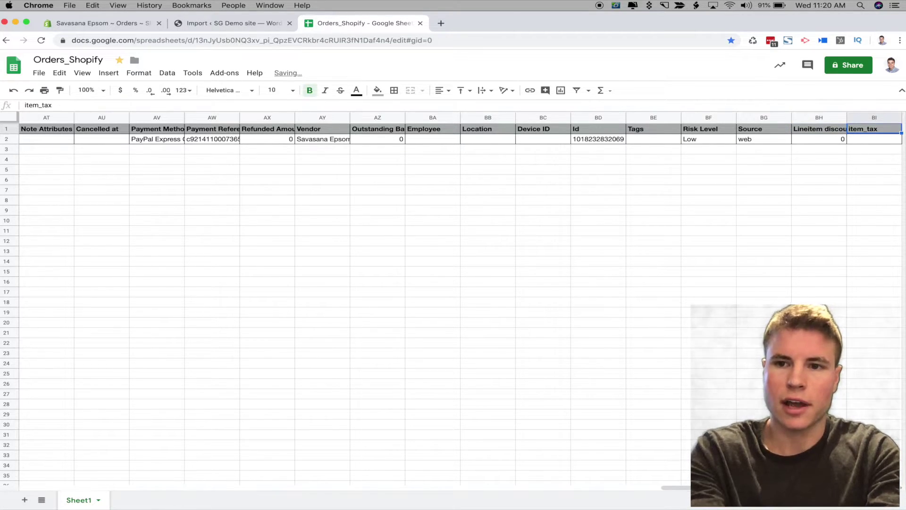
Insert a column right of item_tax and give it the header item_meta
left_click(884, 118)
right_click(883, 118)
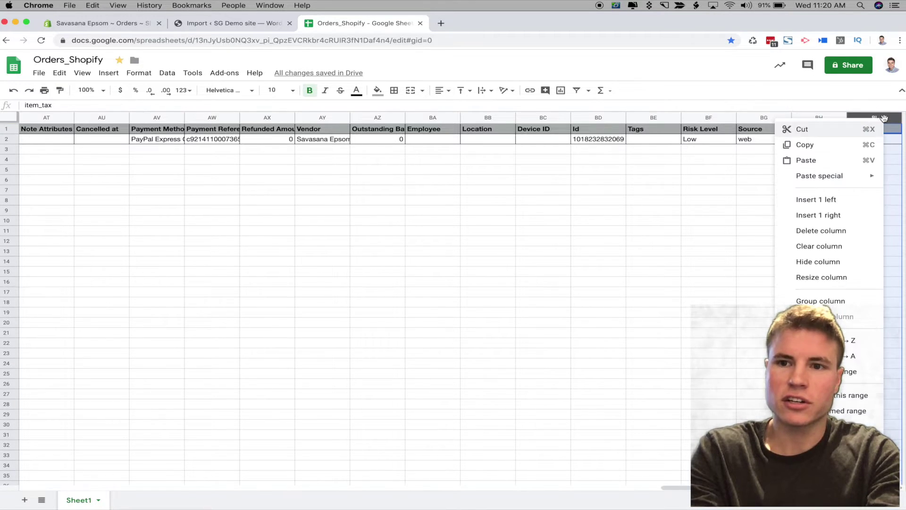
left_click(835, 215)
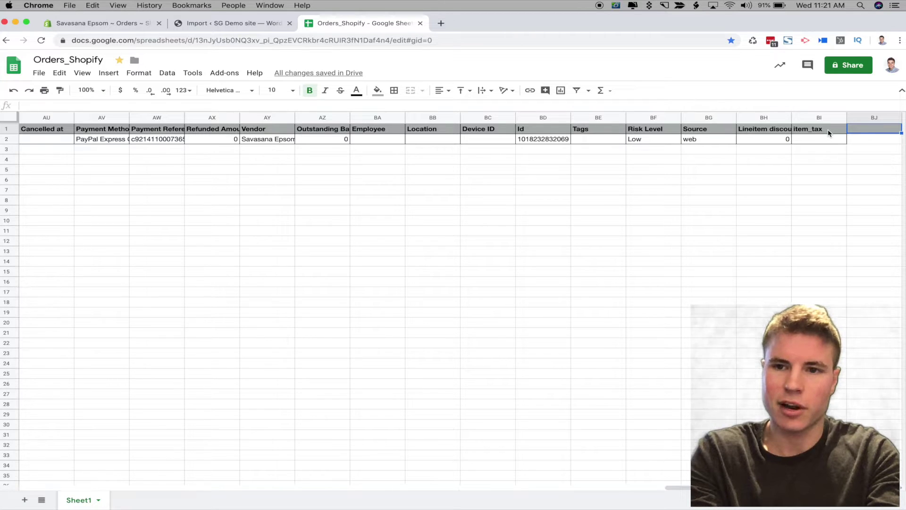
type("item")
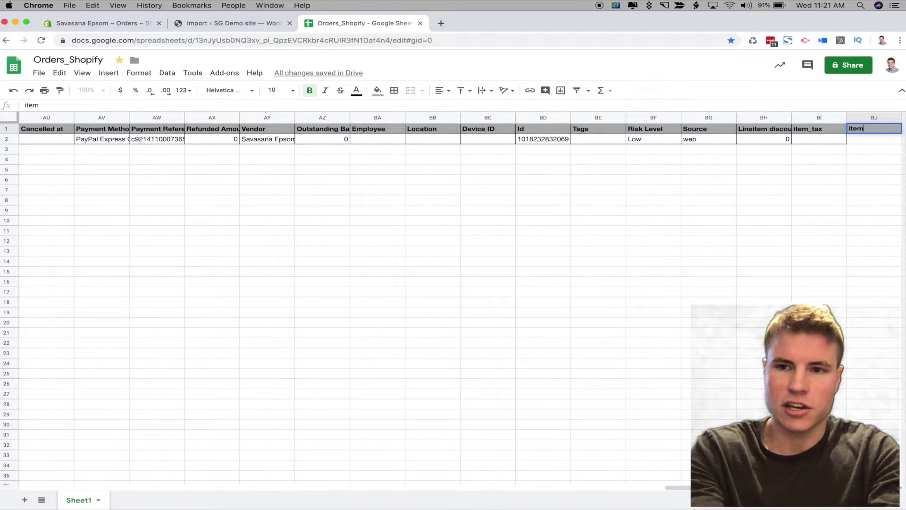
type("_meta")
key("Return")
key("Left")
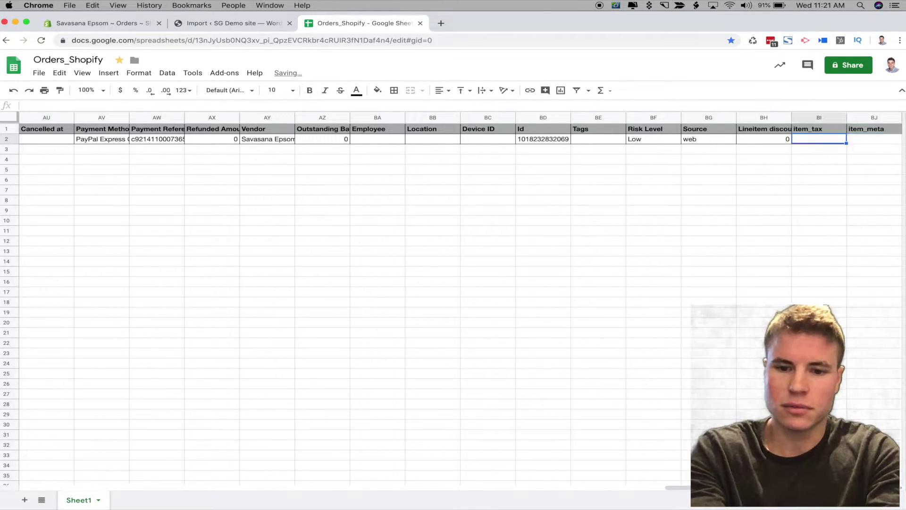
key("Right")
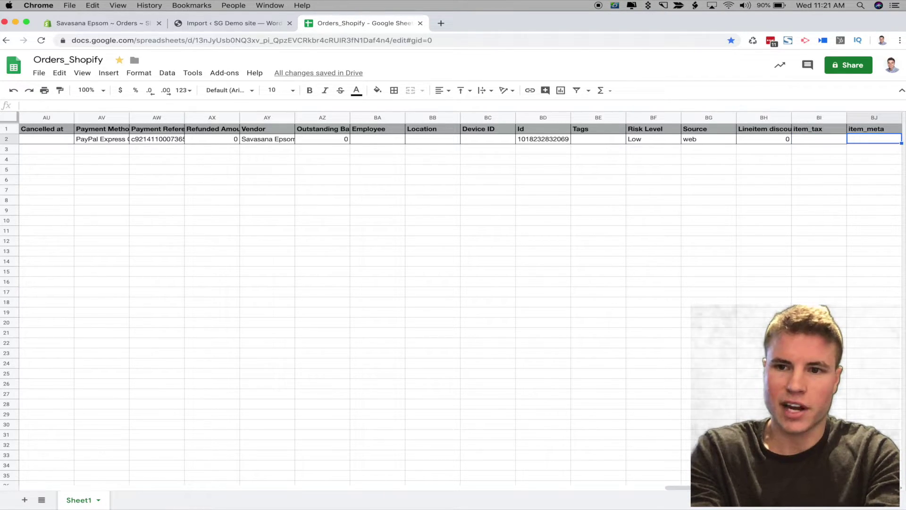
scroll(731, 198, "left", 15)
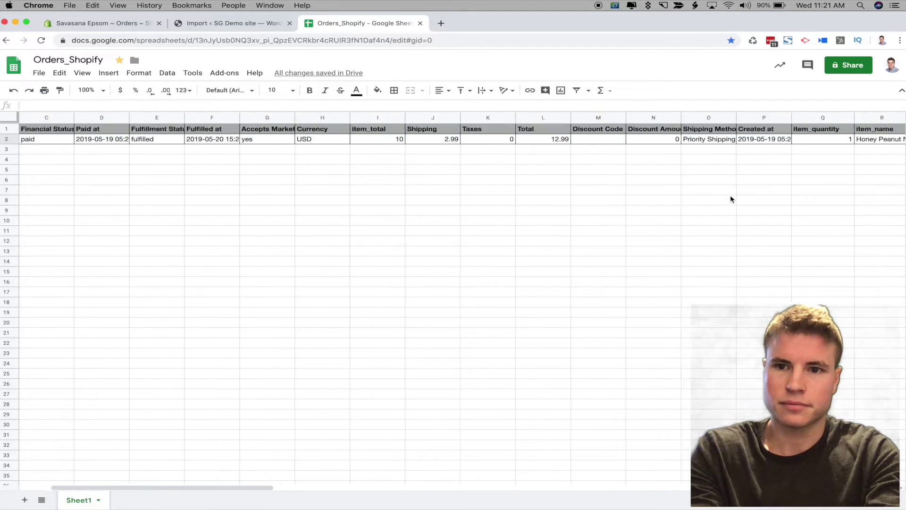
scroll(729, 194, "left", 3)
left_click(114, 160)
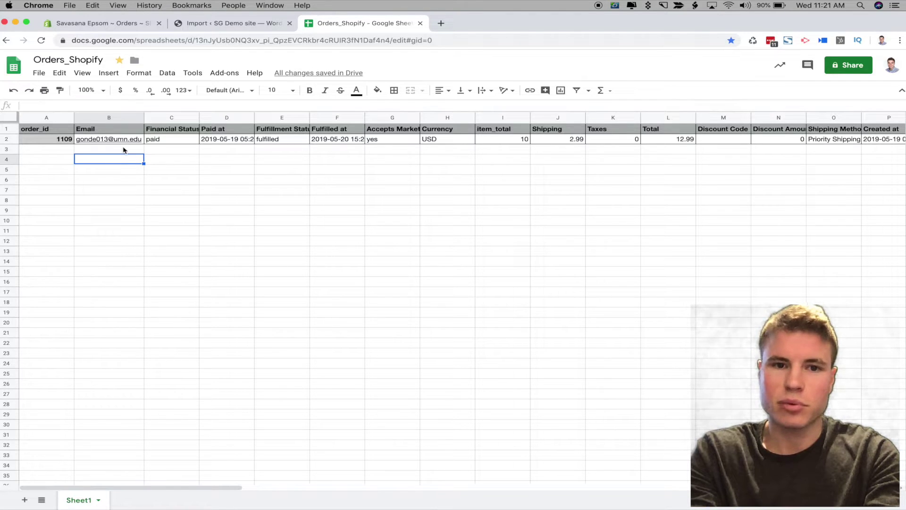
left_click_drag(166, 115, 325, 123)
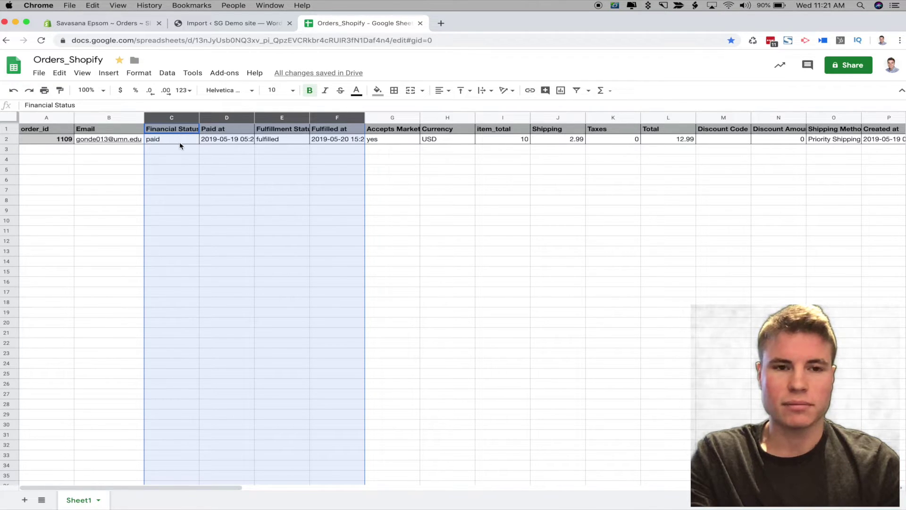
left_click(163, 152)
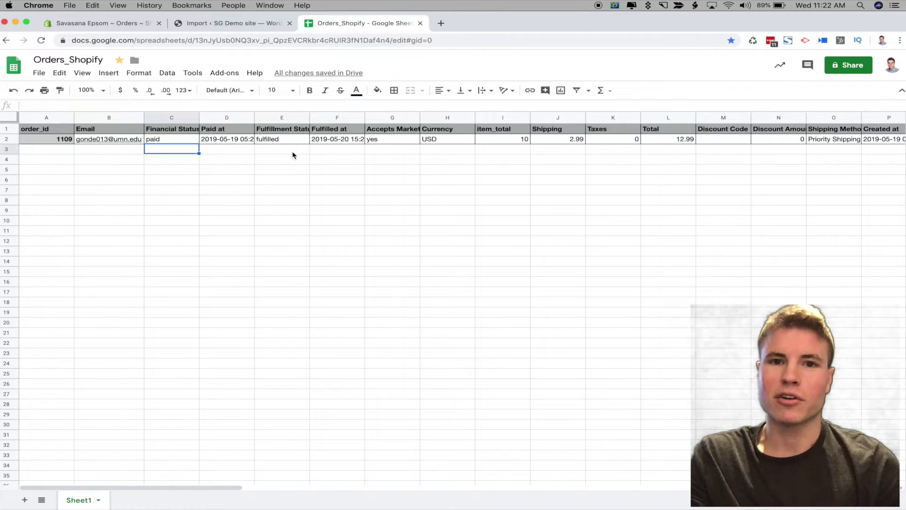
key("Up")
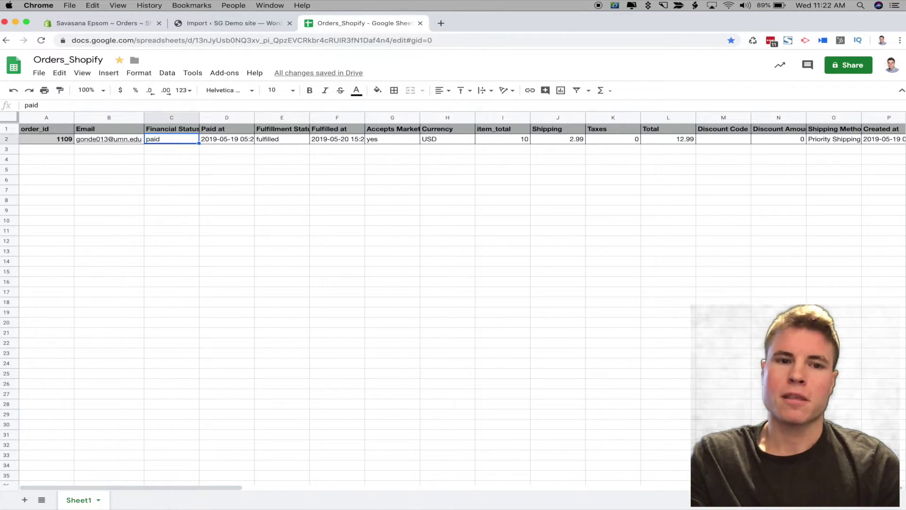
key("Up")
key("Down")
key("Right")
key("Right")
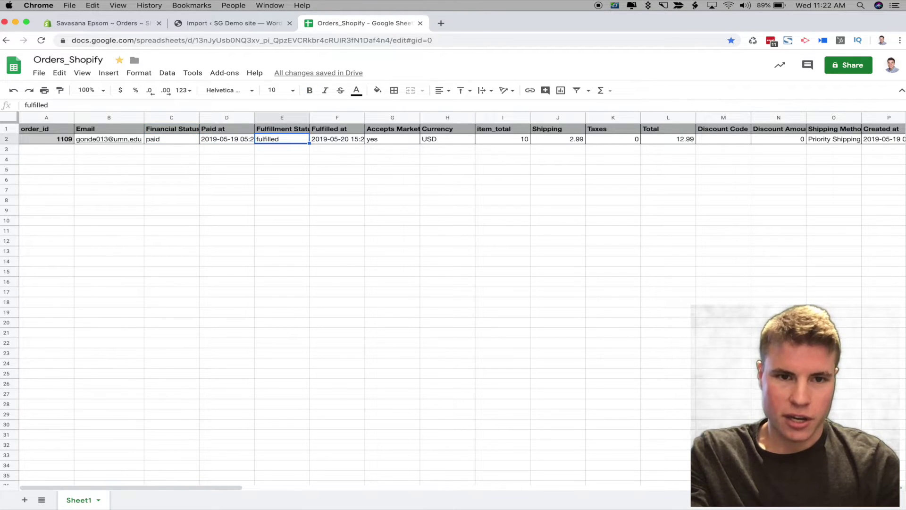
key("Left")
key("Left")
key("Right")
key("Right")
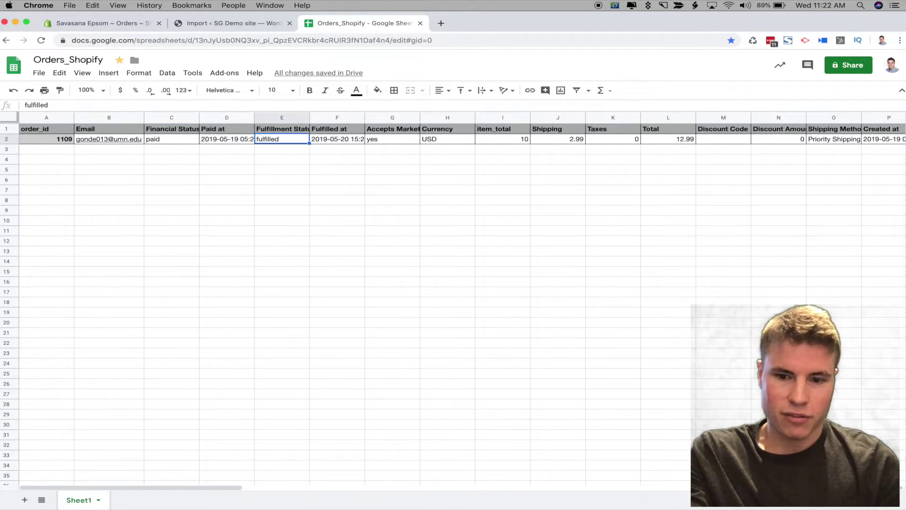
key("Left")
key("Left")
key("Right")
key("Right")
key("Left")
key("Left")
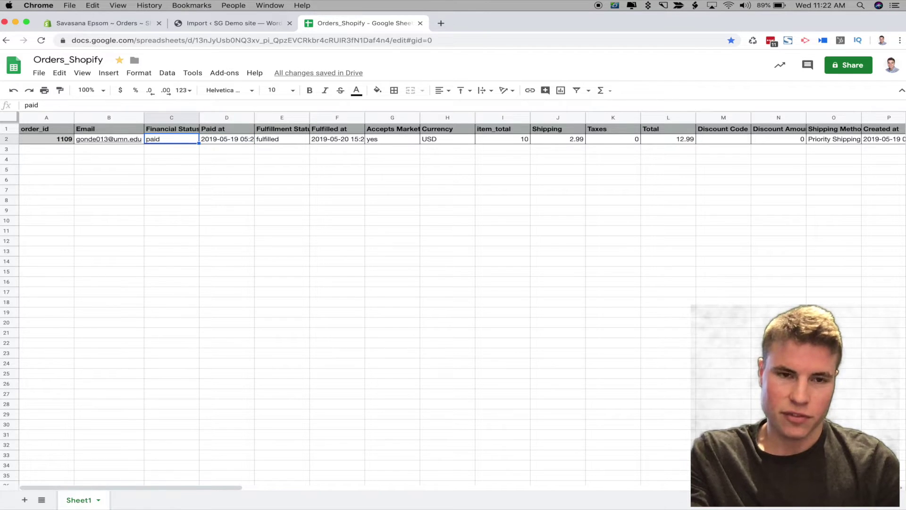
key("Right")
key("Right")
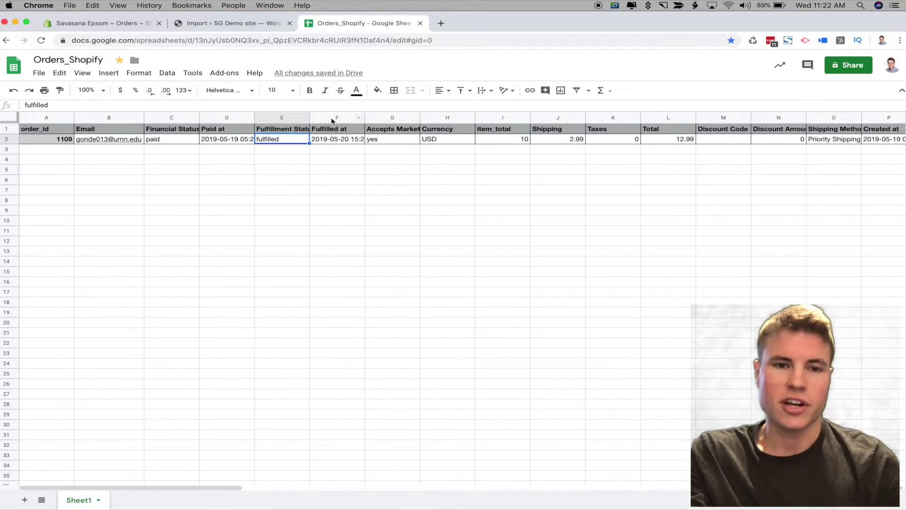
left_click_drag(332, 121, 293, 117)
Delete columns E–F, the fulfillment status and Fulfilled at columns
right_click(282, 118)
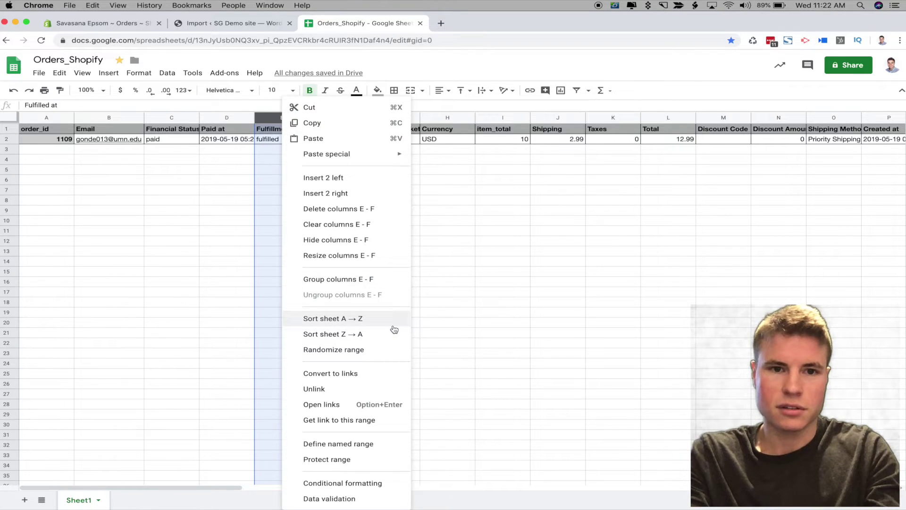
left_click(325, 209)
left_click(179, 194)
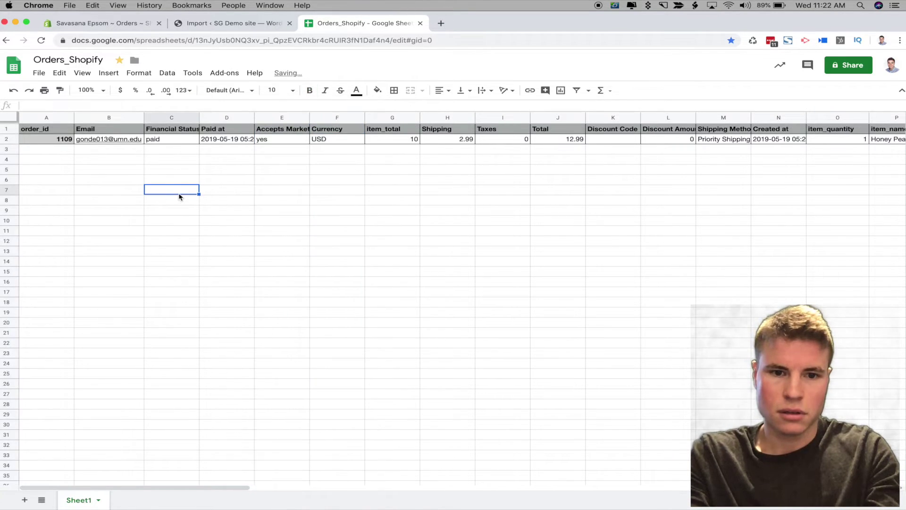
Rename the Financial Status header to Status
left_click(185, 129)
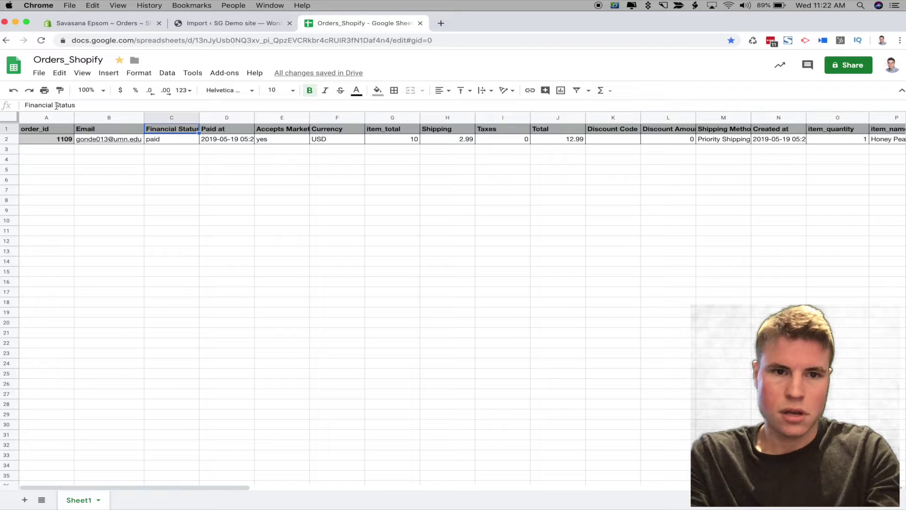
left_click_drag(55, 106, 24, 105)
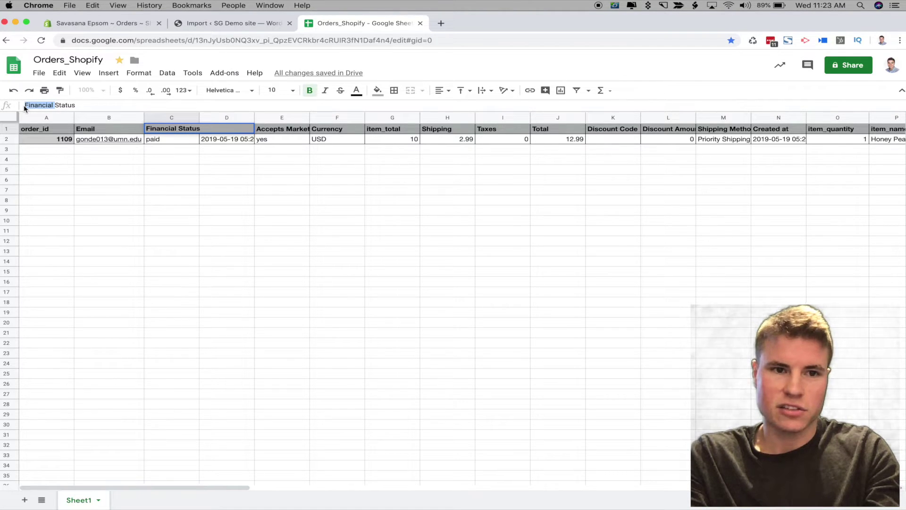
key("BackSpace")
key("Return")
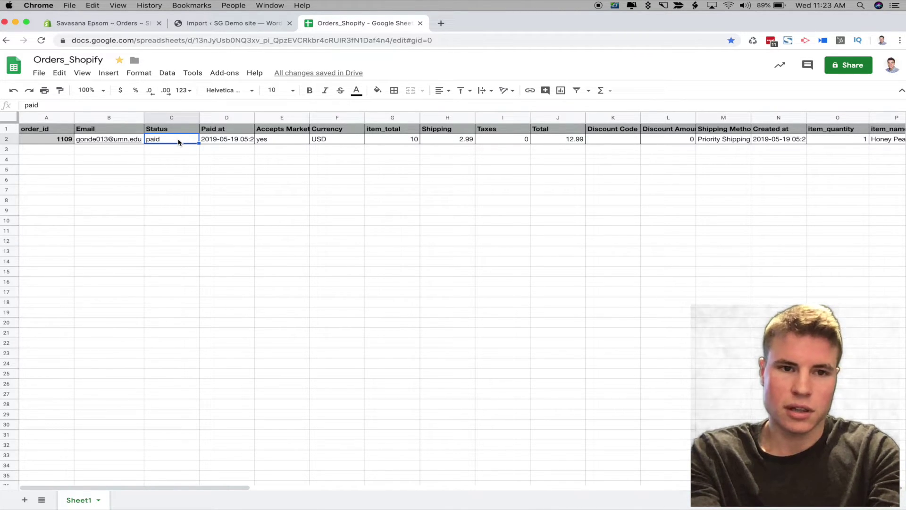
Search the Status column for 'paid' and open Find and replace, closing it unused
left_click(176, 117)
key("ctrl+f")
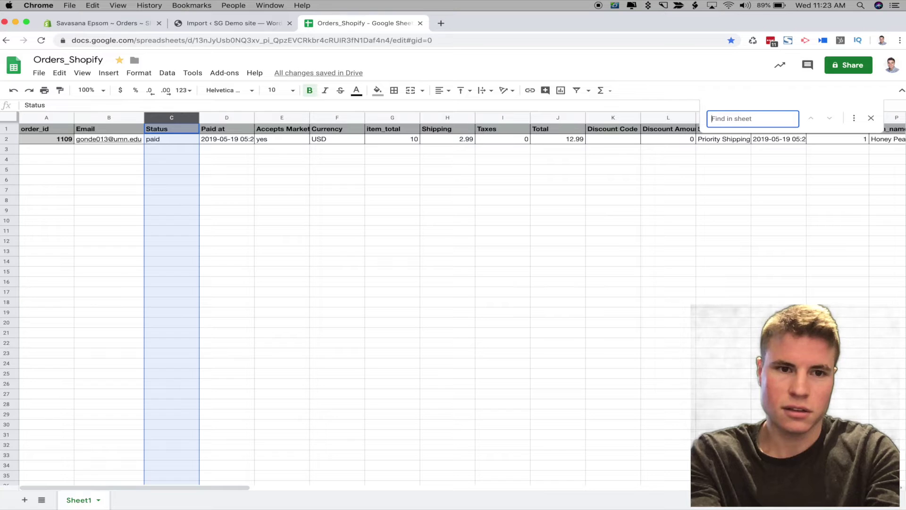
type("paid")
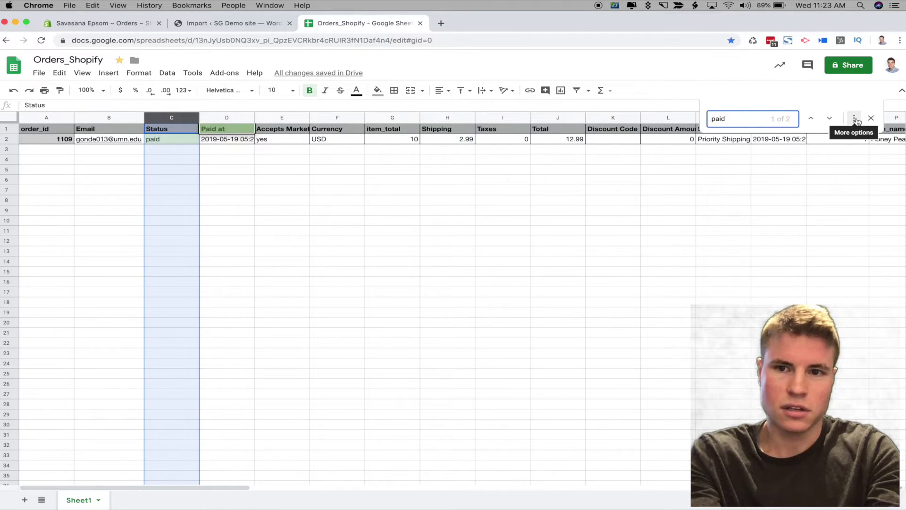
left_click(871, 118)
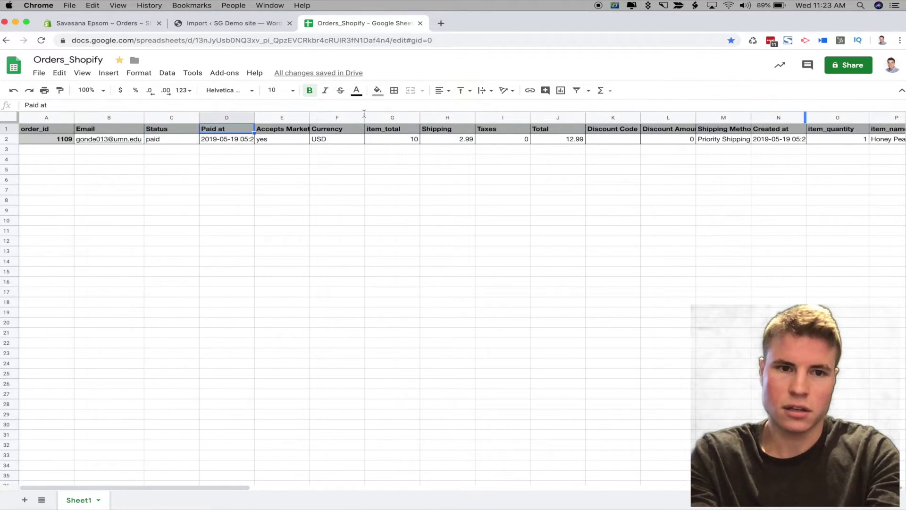
left_click(171, 117)
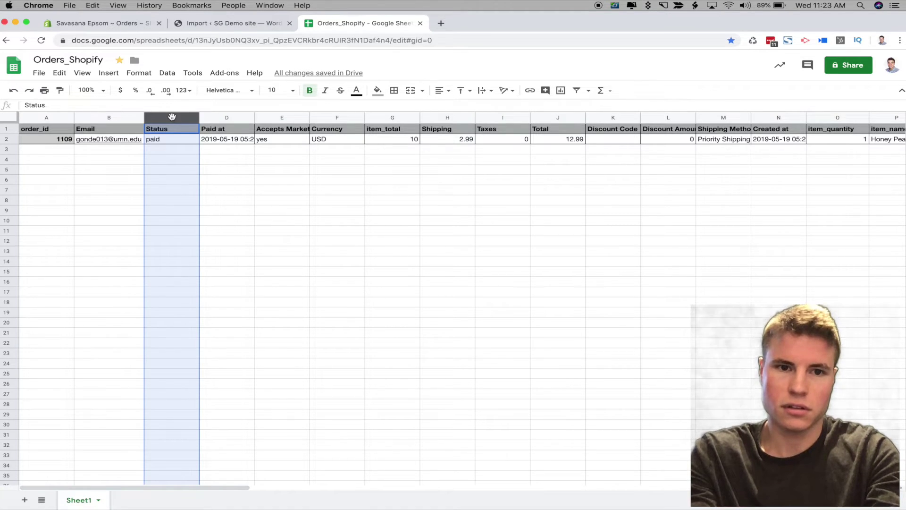
key("super+f")
key("BackSpace")
type("and")
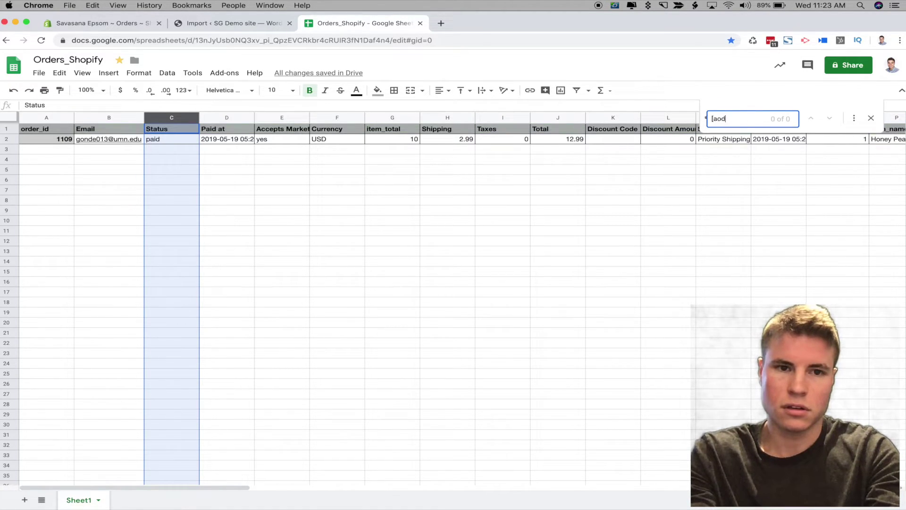
key("BackSpace")
key("BackSpace")
key("BackSpace")
type("a")
key("BackSpace")
type("paid")
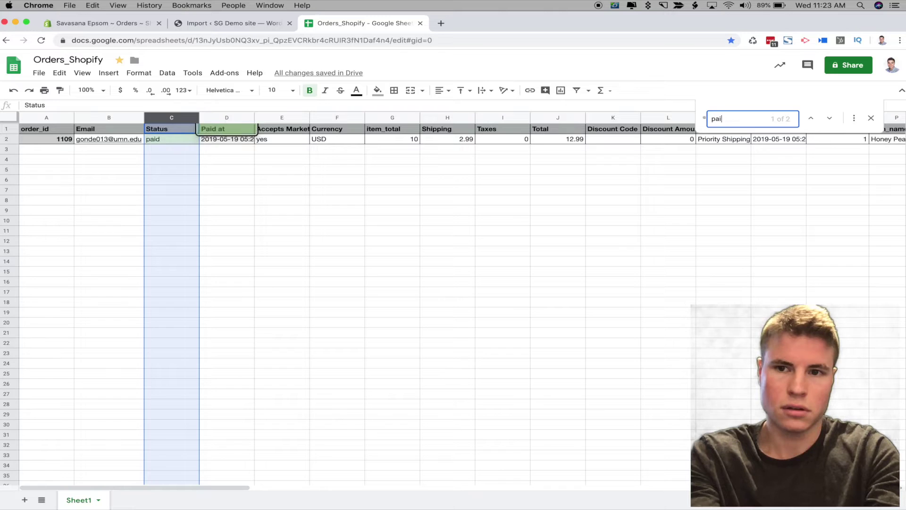
key("BackSpace")
key("BackSpace")
key("BackSpace")
type("aid")
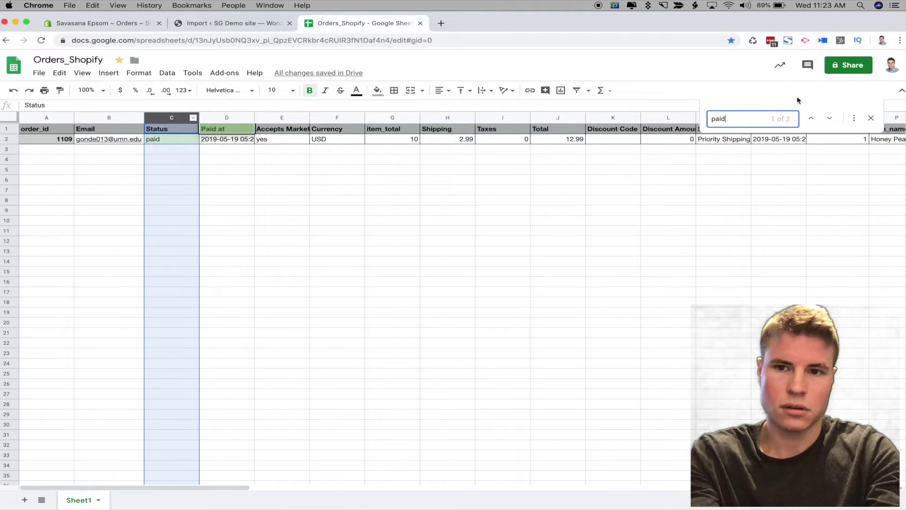
left_click(854, 118)
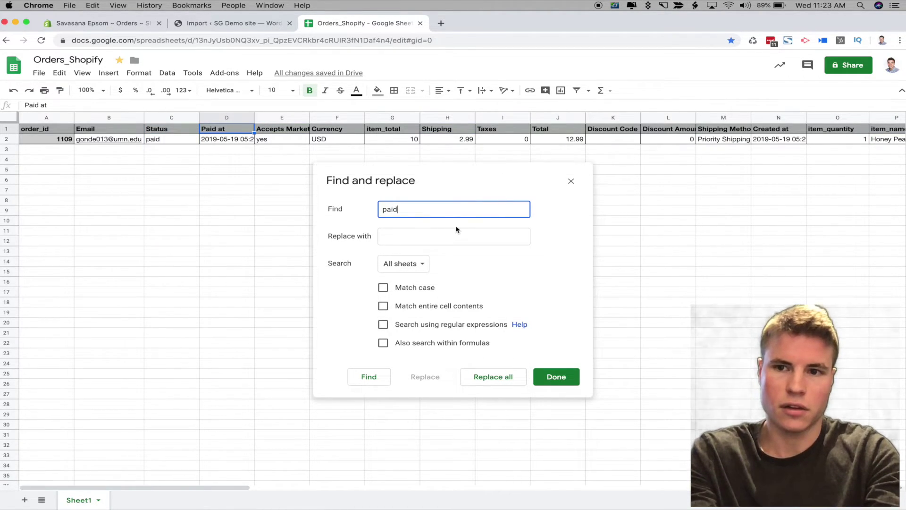
left_click(439, 233)
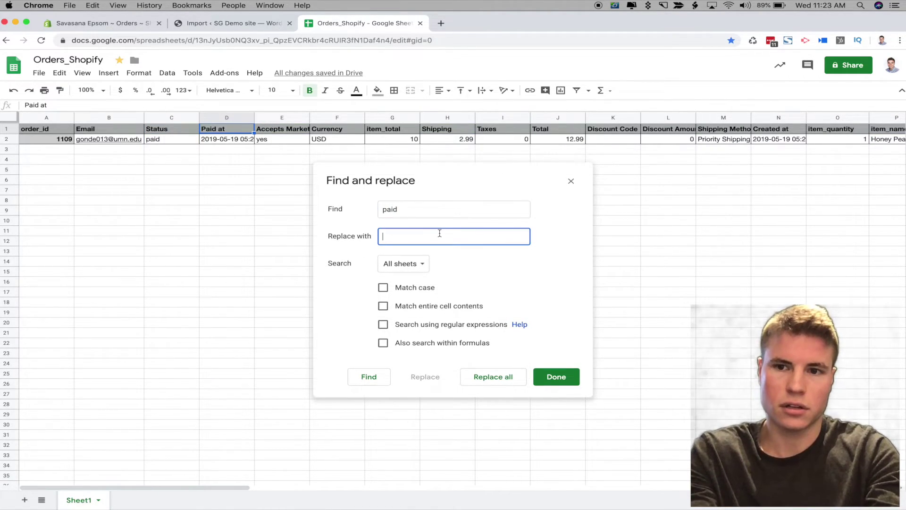
left_click(571, 181)
Delete the Paid at column
left_click(272, 207)
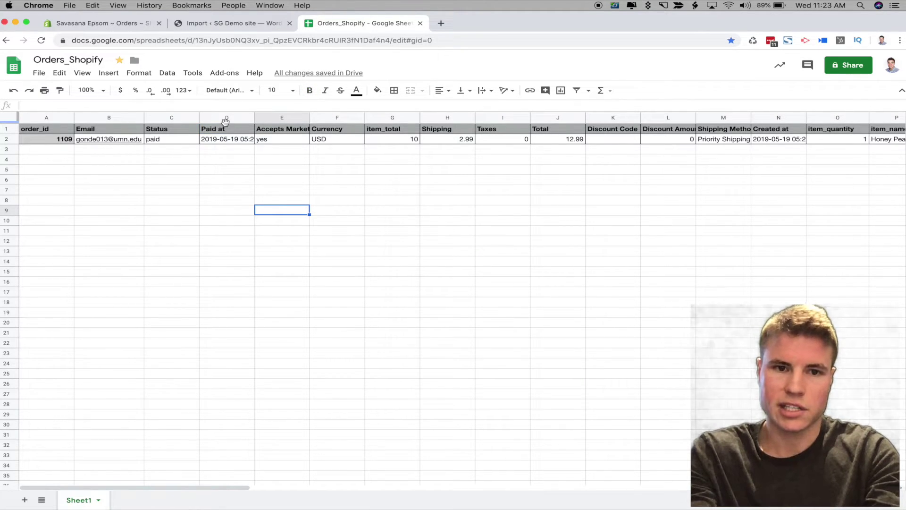
right_click(225, 122)
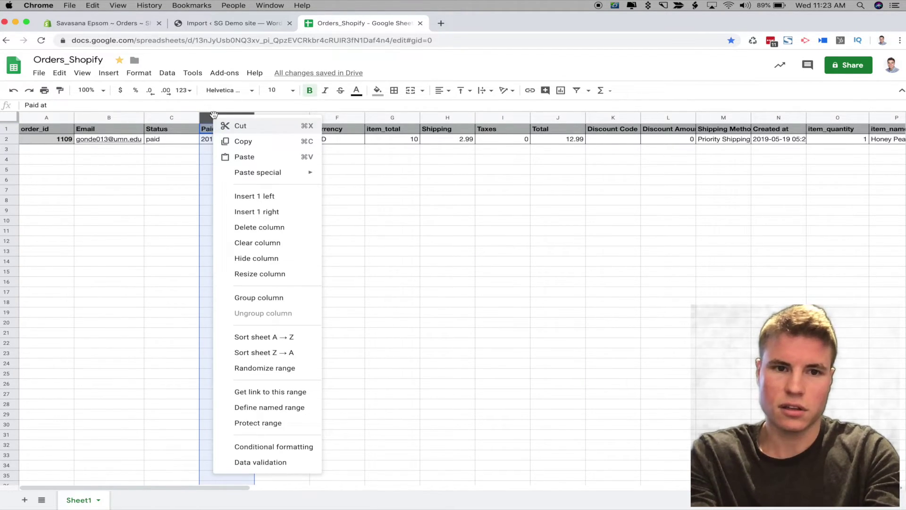
left_click(260, 227)
Replace every 'paid' in the Status column with 'completed' using Find and replace
left_click(171, 119)
key("super+f")
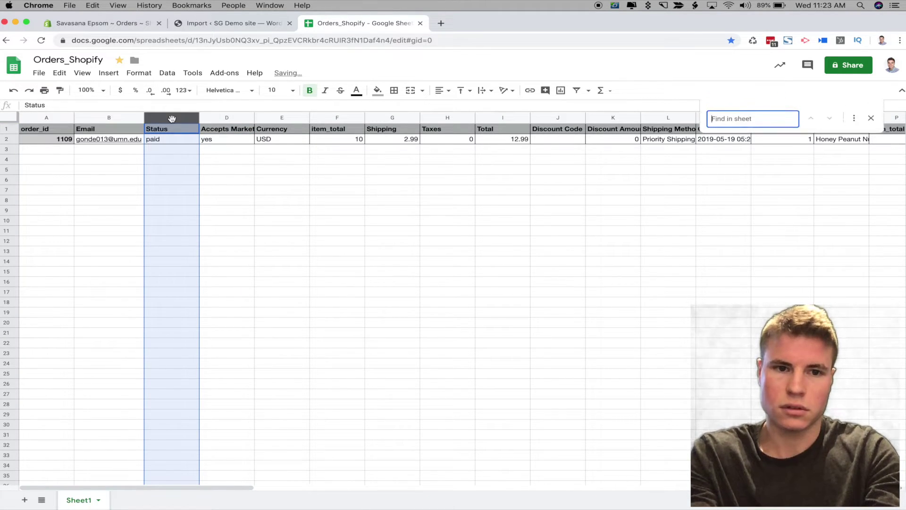
type("paid")
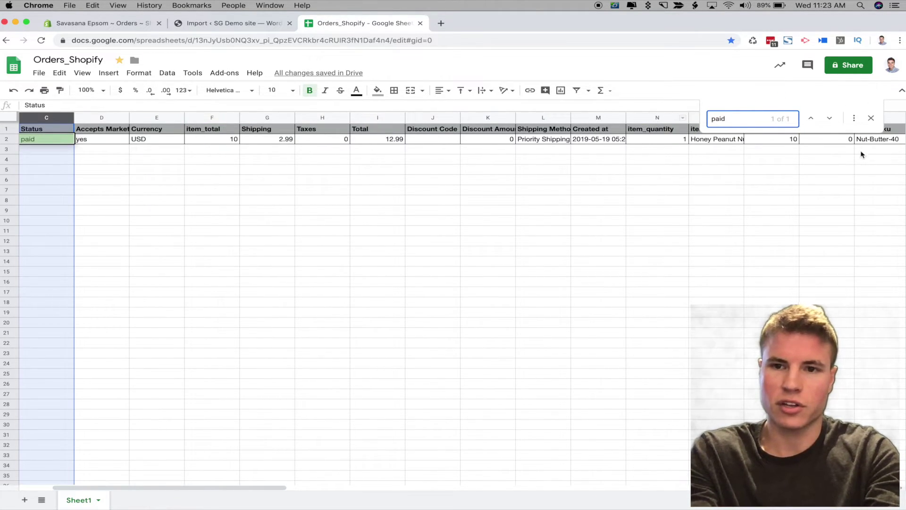
left_click(826, 121)
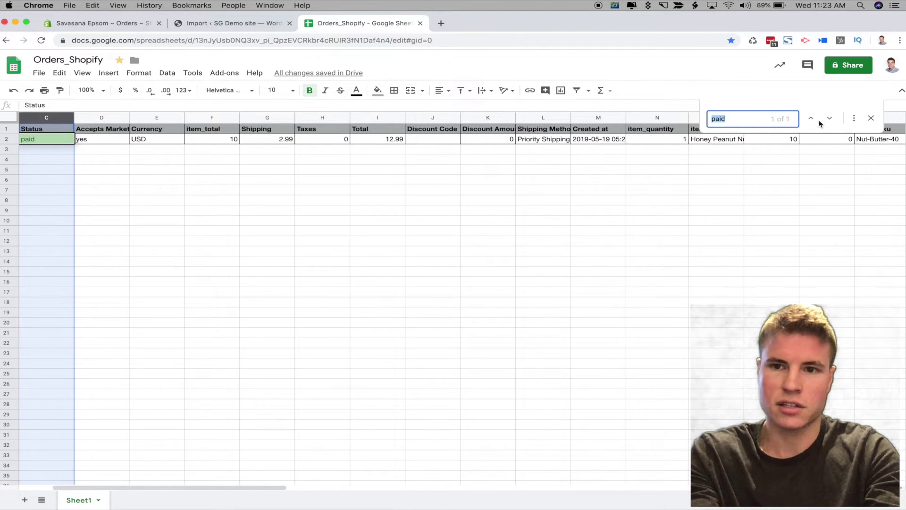
left_click(853, 118)
left_click(413, 242)
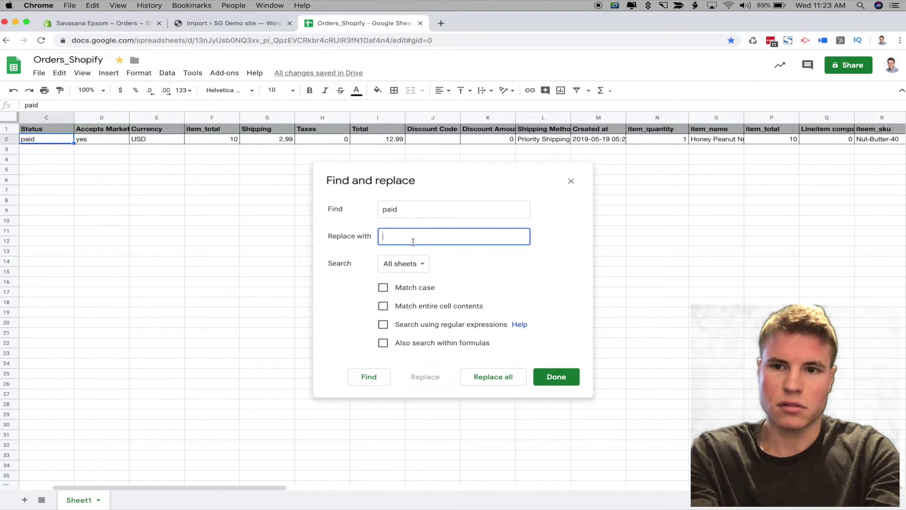
left_click(499, 376)
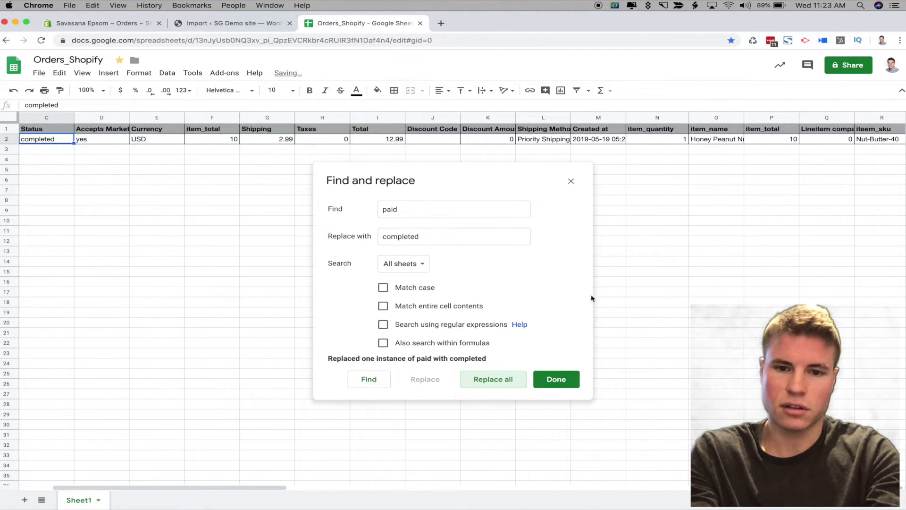
left_click(557, 380)
scroll(302, 345, "left", 2)
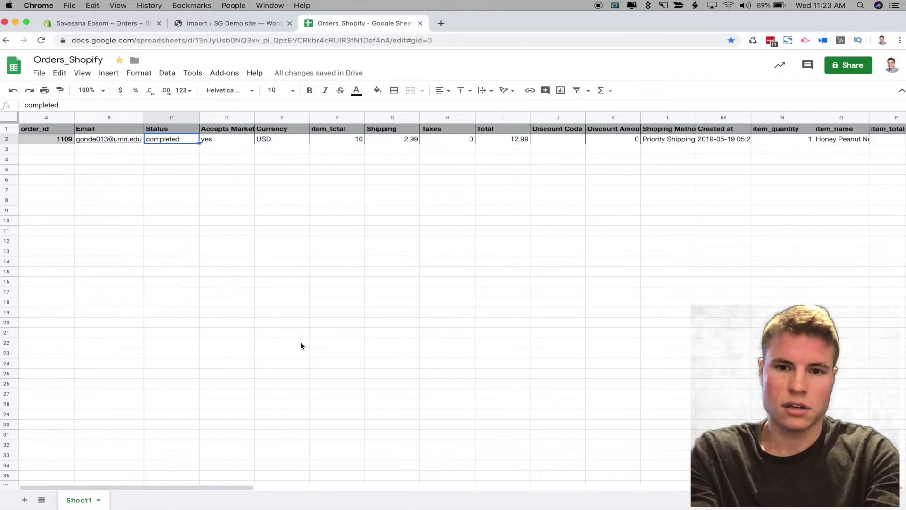
Check the sheet for stray rows, cells and columns around the single order row
left_click_drag(40, 148, 44, 449)
scroll(184, 431, "down", 5)
scroll(184, 431, "up", 15)
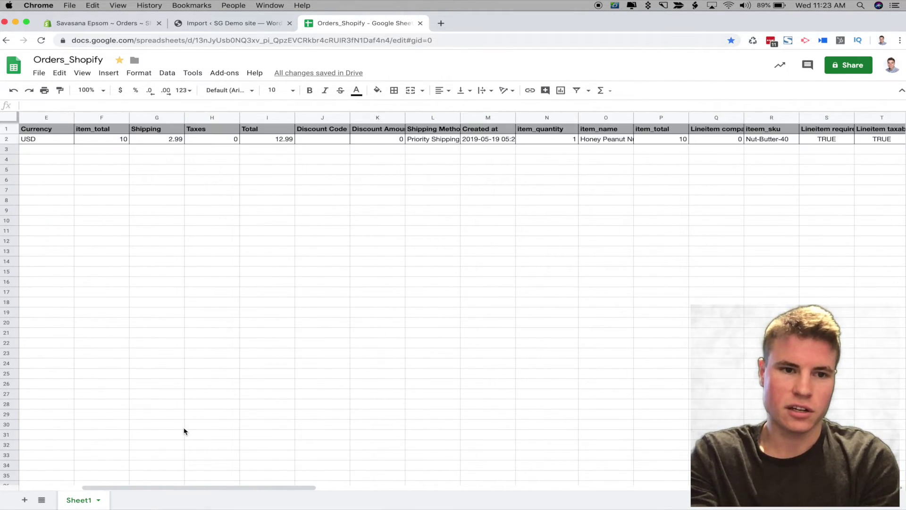
left_click(175, 160)
mouse_move(165, 147)
left_mouse_down()
mouse_move(194, 372)
mouse_move(190, 479)
mouse_move(156, 188)
mouse_move(173, 140)
left_mouse_up()
scroll(173, 198, "up", 1)
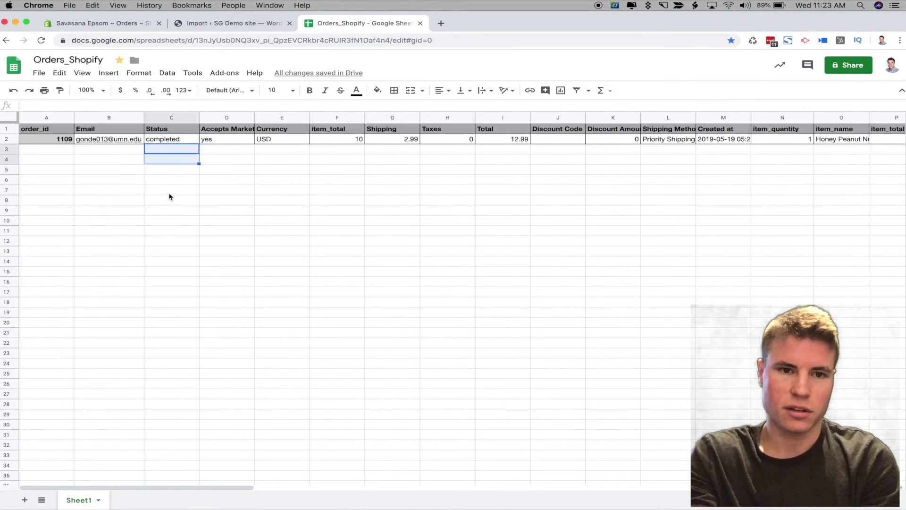
left_click(170, 192)
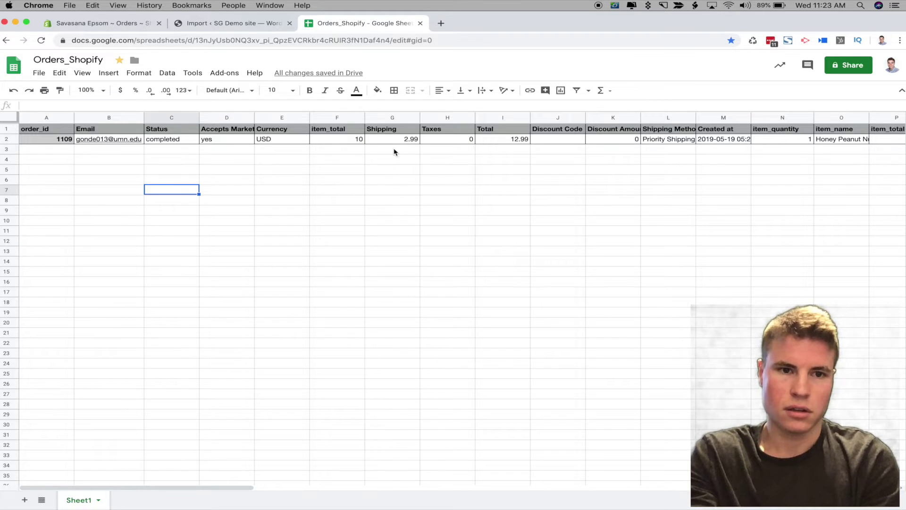
scroll(395, 151, "right", 15)
scroll(396, 152, "down", 1)
scroll(395, 151, "left", 4)
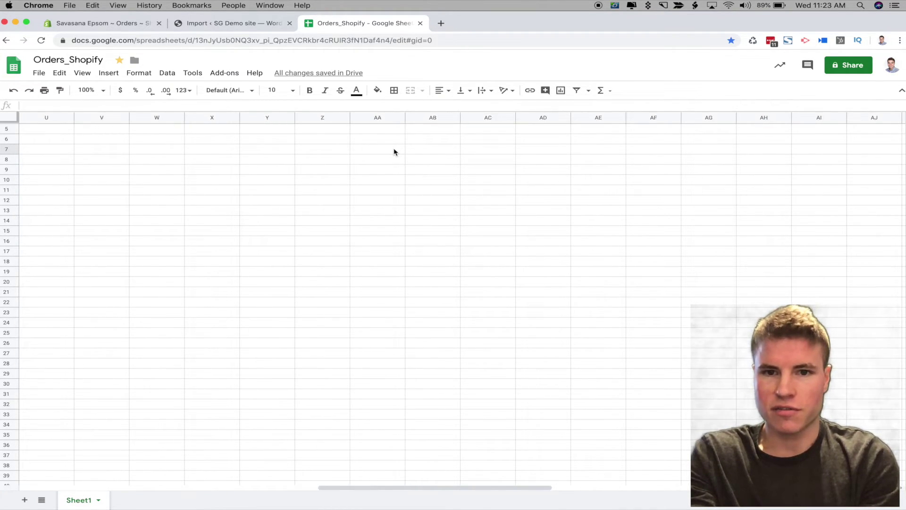
scroll(394, 152, "up", 3)
scroll(394, 152, "left", 6)
scroll(394, 151, "right", 6)
scroll(394, 152, "right", 20)
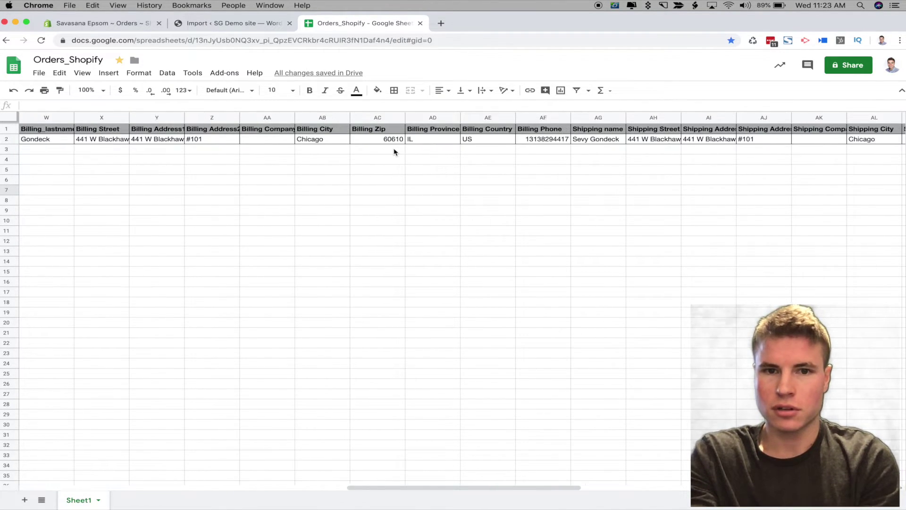
scroll(395, 152, "right", 5)
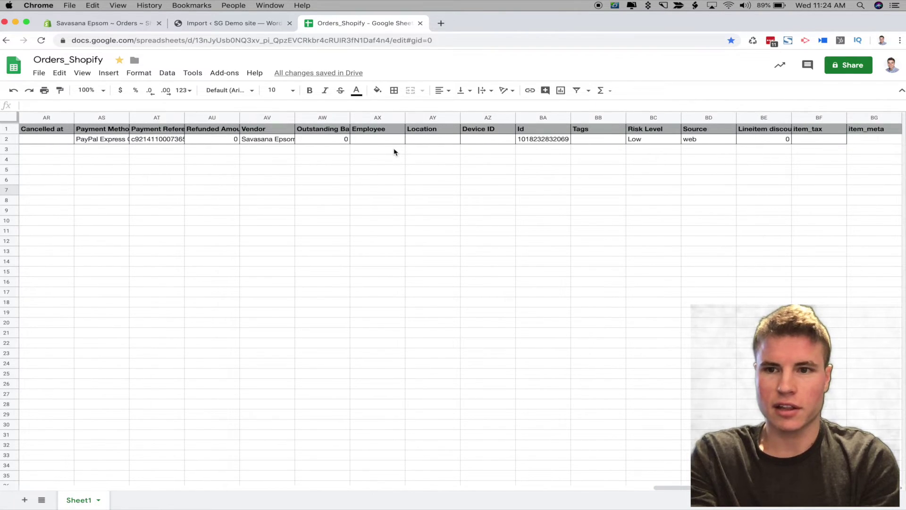
scroll(394, 151, "left", 20)
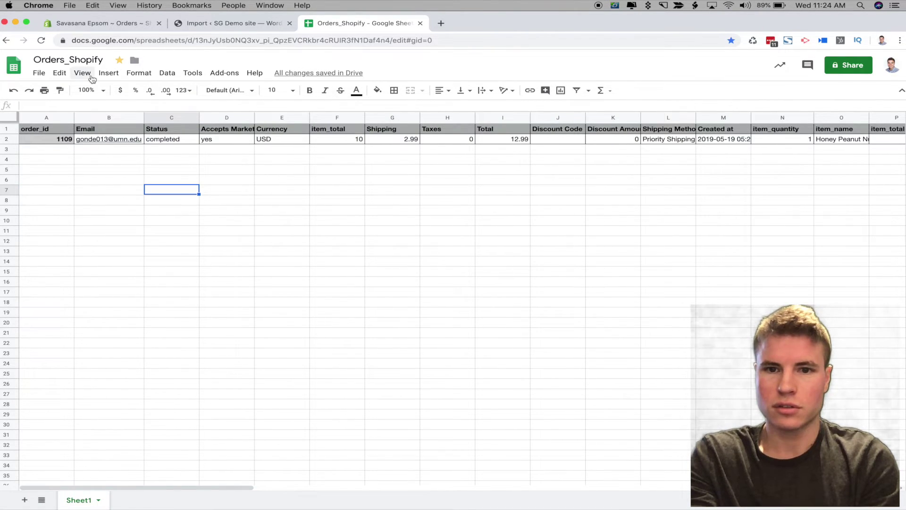
Download the current sheet as Comma-separated values (.csv)
left_click(38, 73)
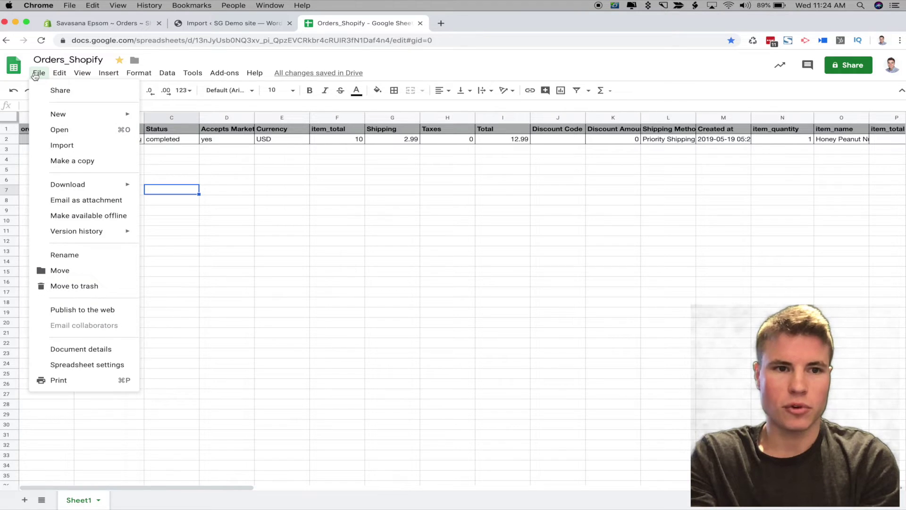
mouse_move(97, 185)
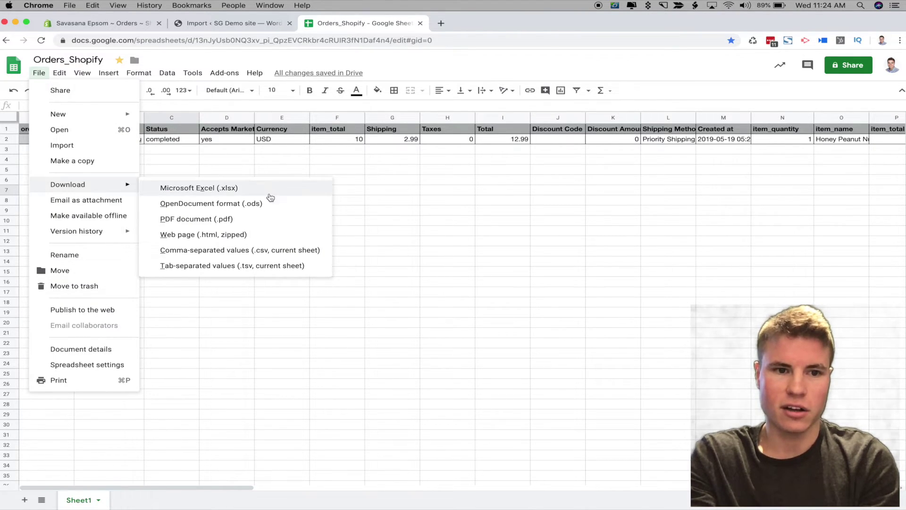
left_click(296, 250)
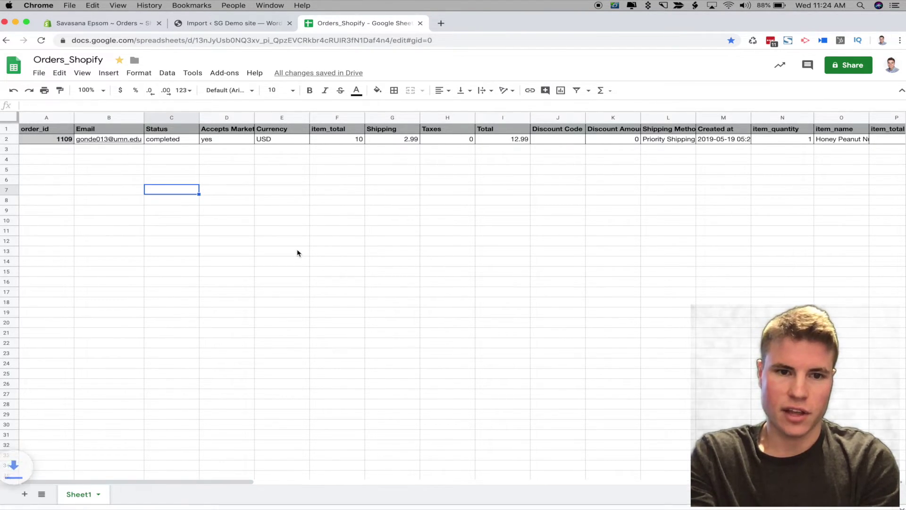
left_click(297, 251)
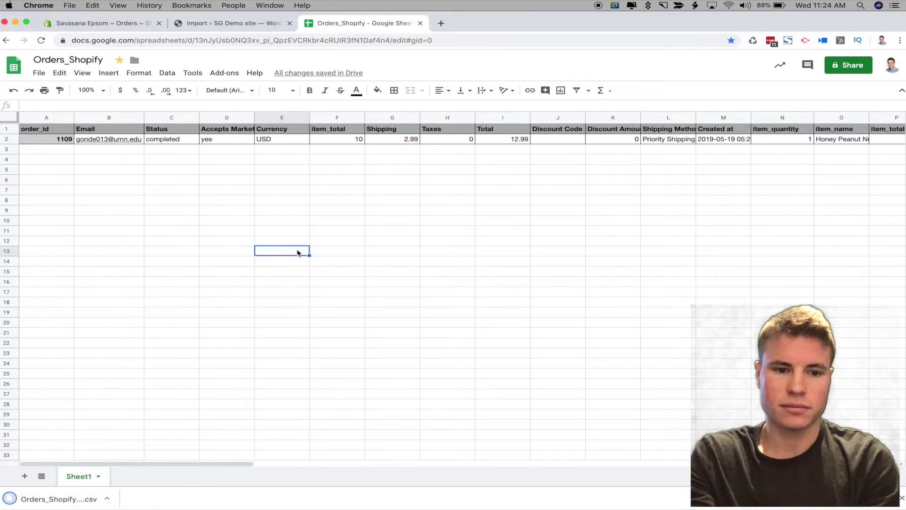
Open WooCommerce's CSV Order Import Suite, start Import Orders, and continue with CSV file as source
left_click(212, 27)
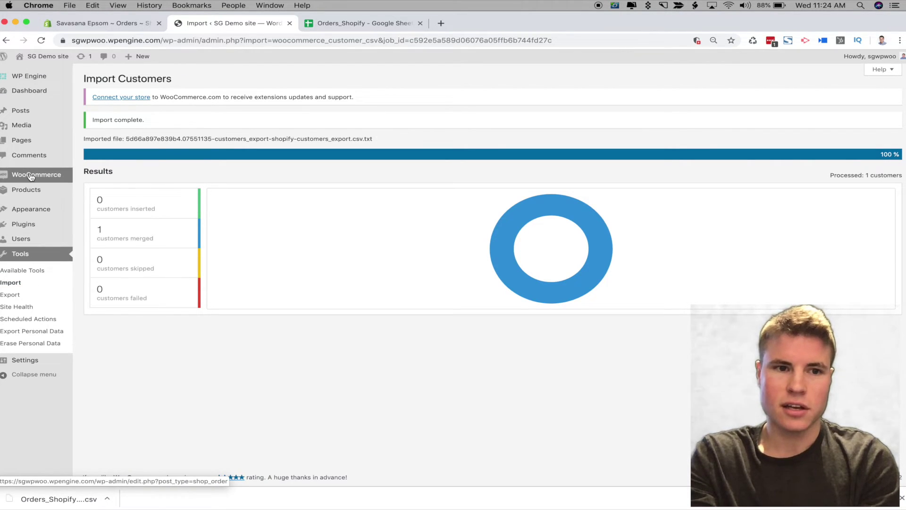
left_click(26, 97)
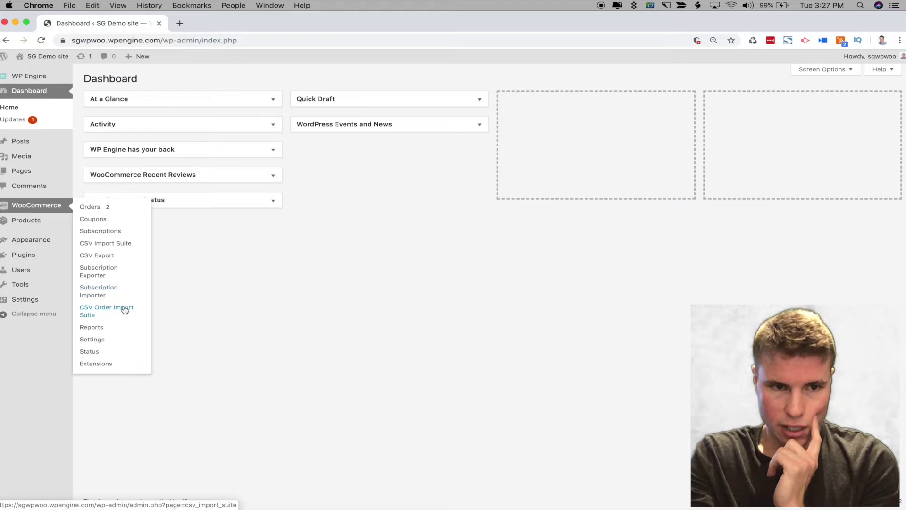
left_click(128, 310)
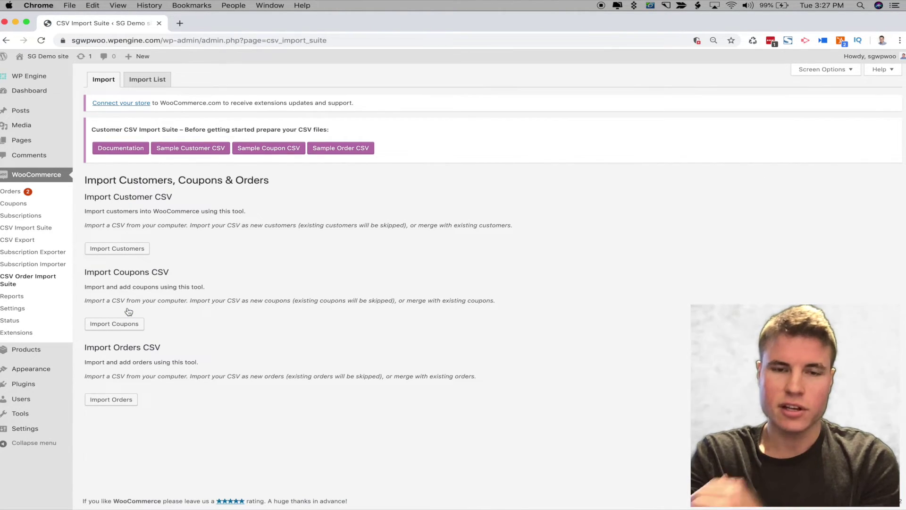
left_click(127, 403)
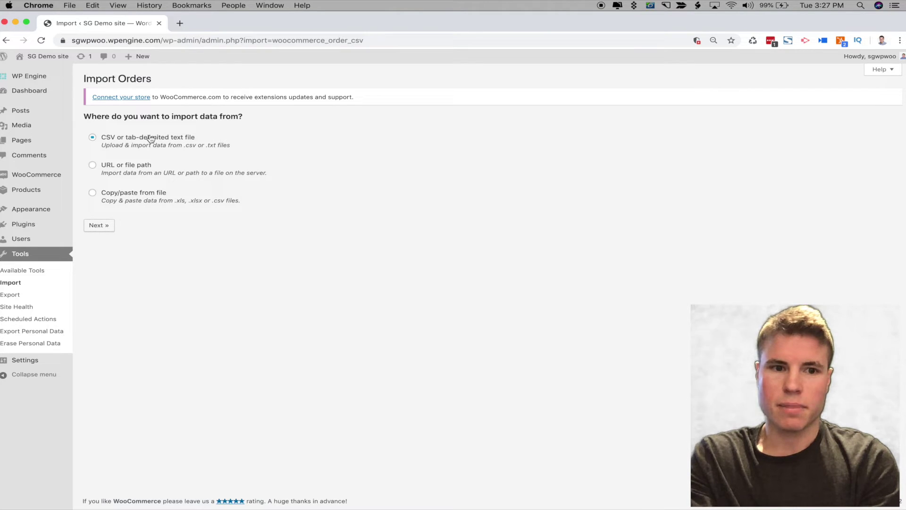
left_click(100, 231)
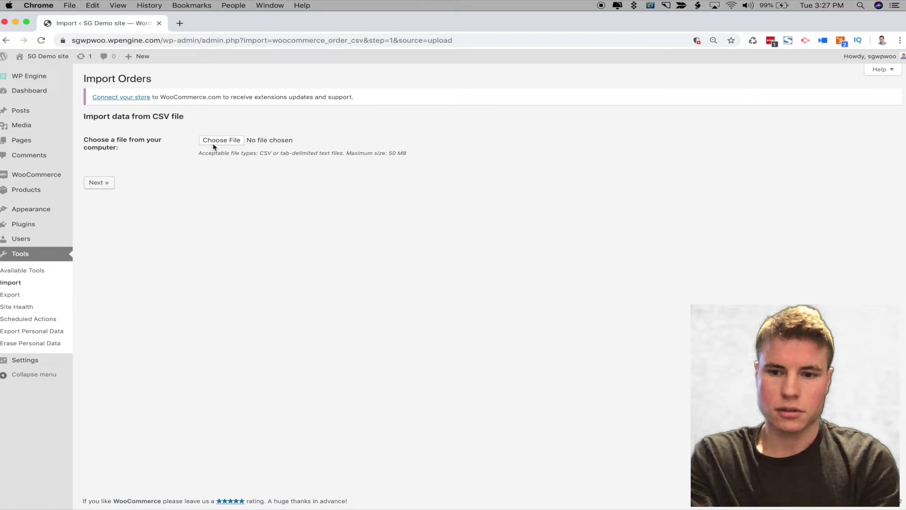
Open the Choose File picker on the Desktop to find orders_export_shopify.csv
left_click(214, 141)
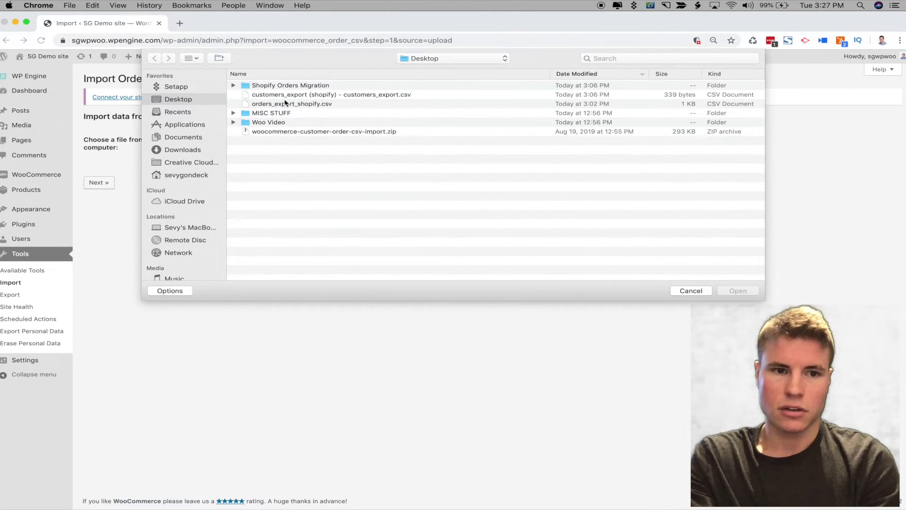